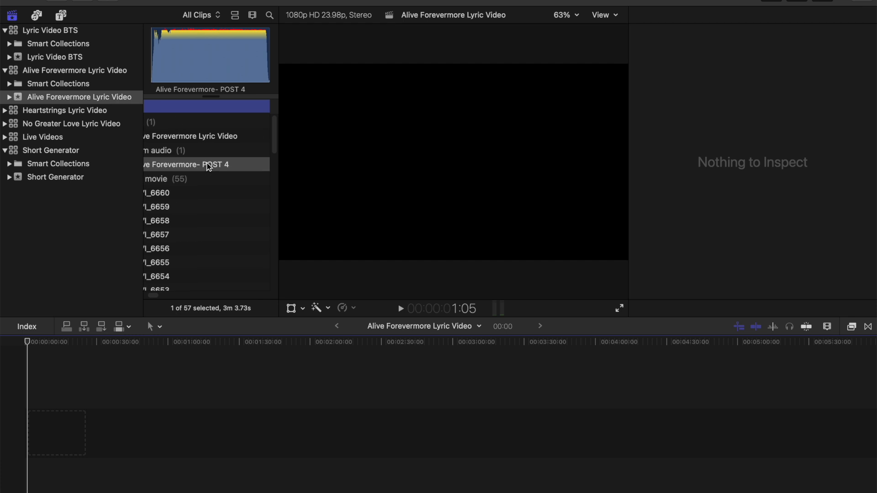
Step: Place the Alive Forevermore- POST 4 audio clip at the start of the timeline
scroll(209, 166, left, 5)
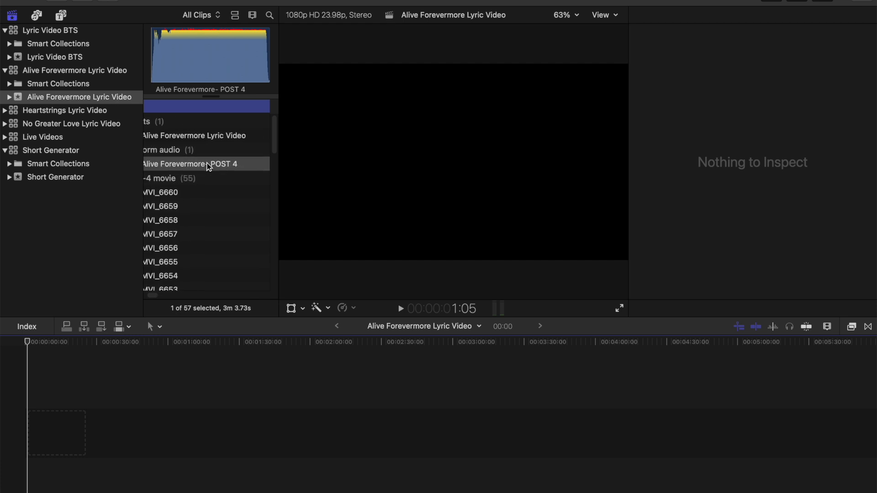
scroll(202, 162, down, 2)
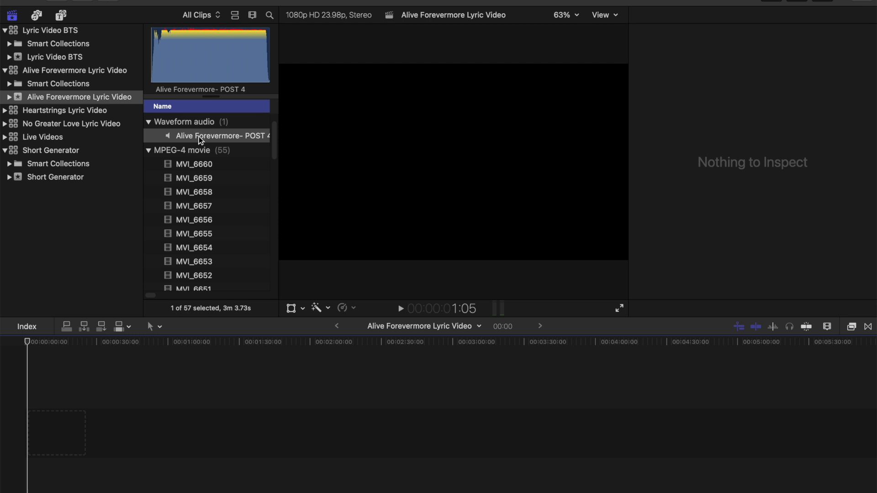
scroll(196, 143, up, 2)
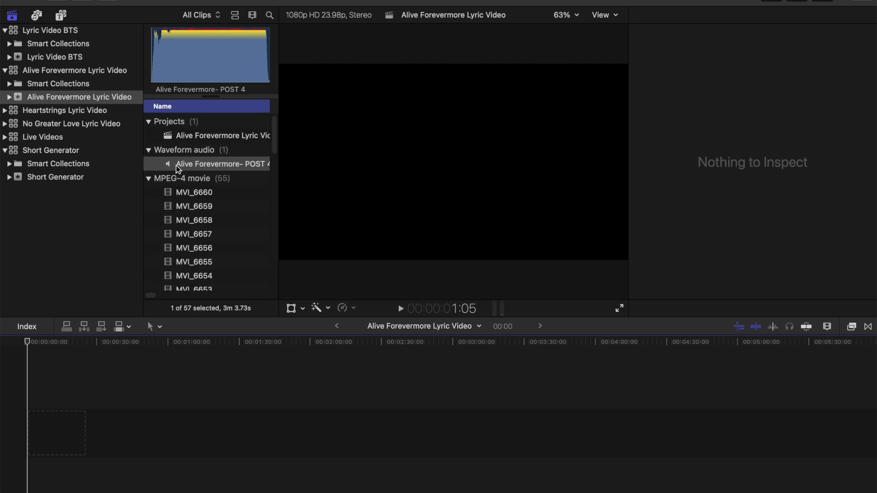
drag(177, 165, 27, 431)
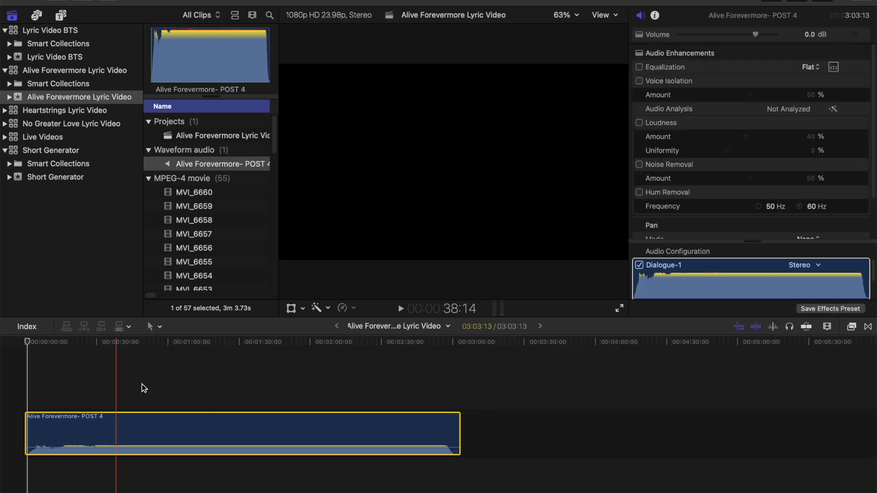
Step: Select video clips MVI_6660 through MVI_6604 and place them above the song from the start of the timeline
click(190, 193)
scroll(215, 220, down, 15)
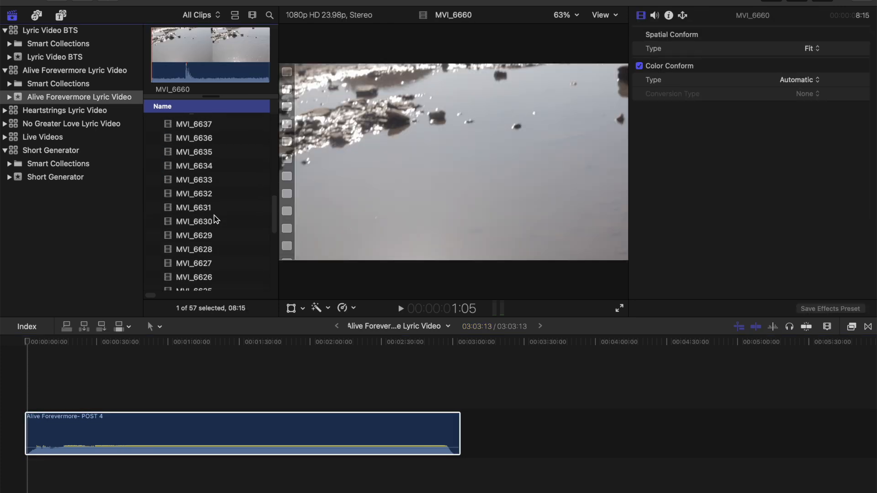
shift+click(199, 284)
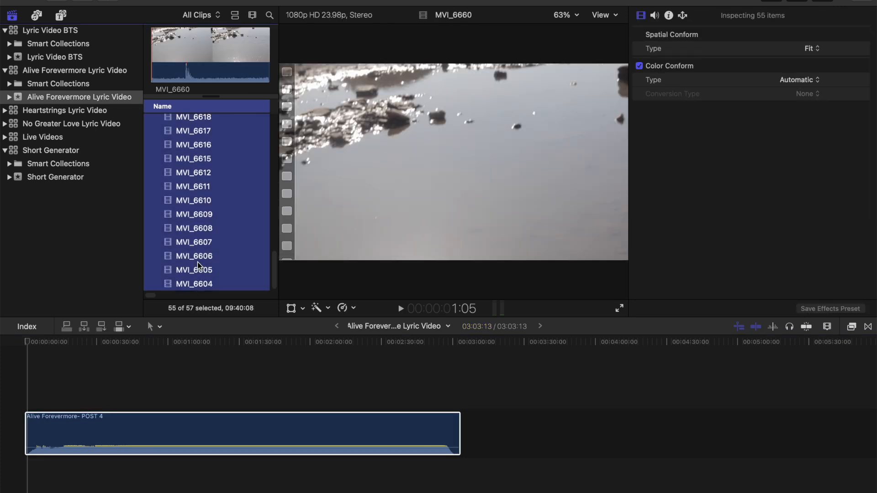
drag(190, 231, 23, 394)
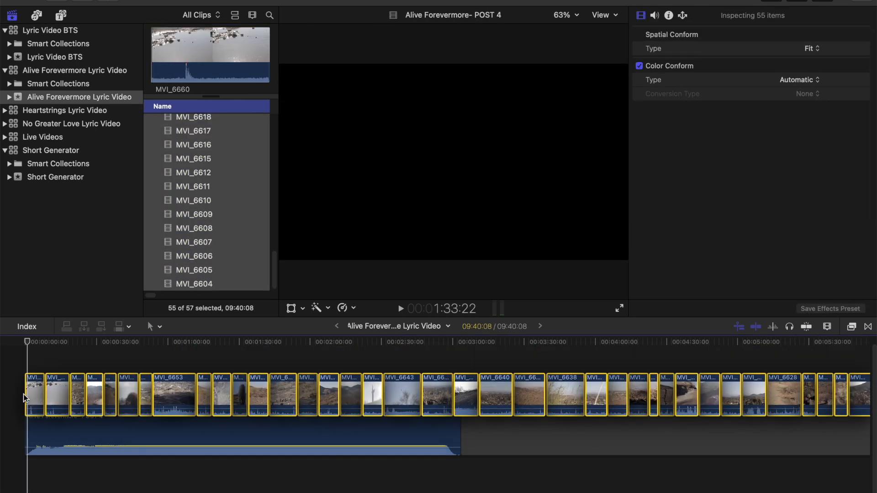
Step: Detach the audio from all the placed video clips and delete the detached audio
scroll(222, 379, left, 15)
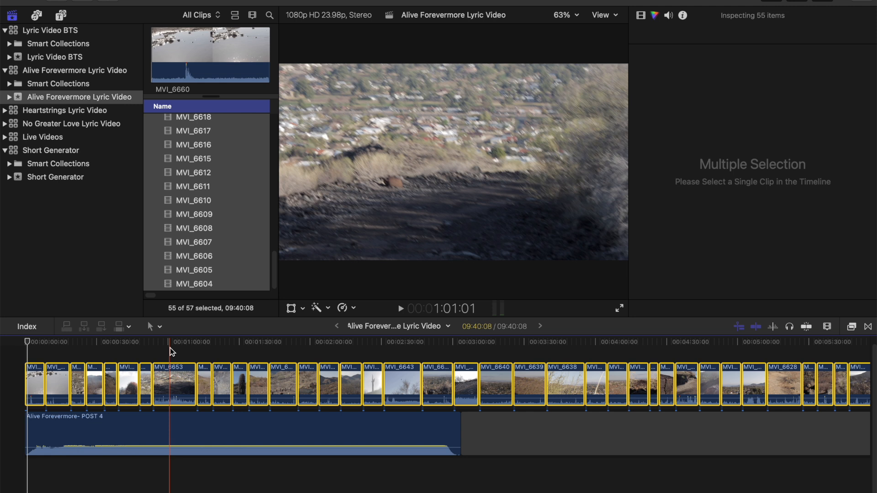
scroll(292, 377, right, 5)
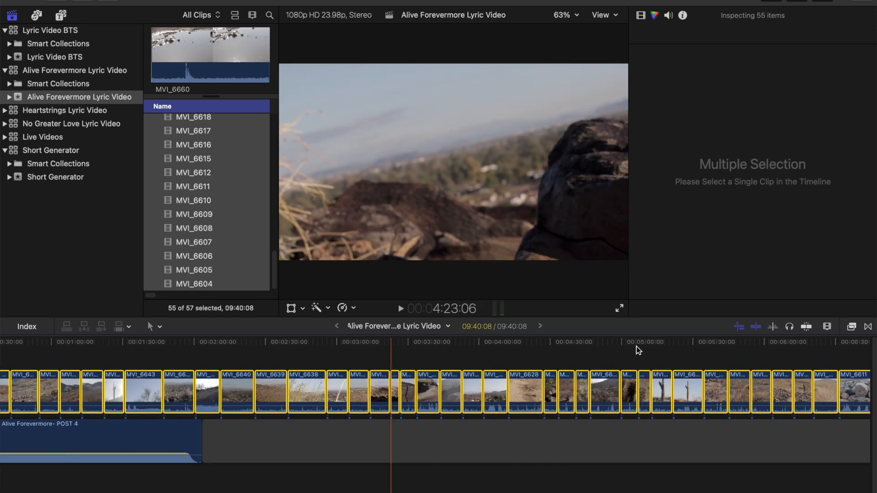
scroll(637, 347, right, 15)
click(510, 392)
drag(511, 397, 2, 357)
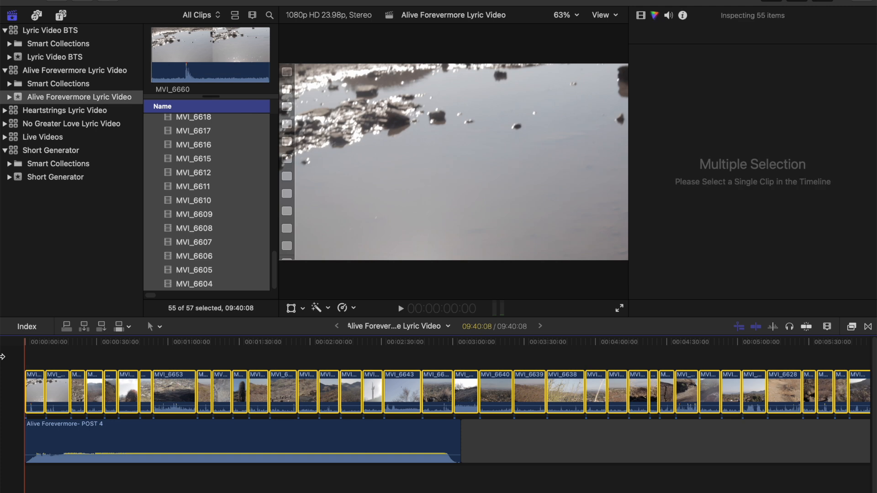
right_click(177, 392)
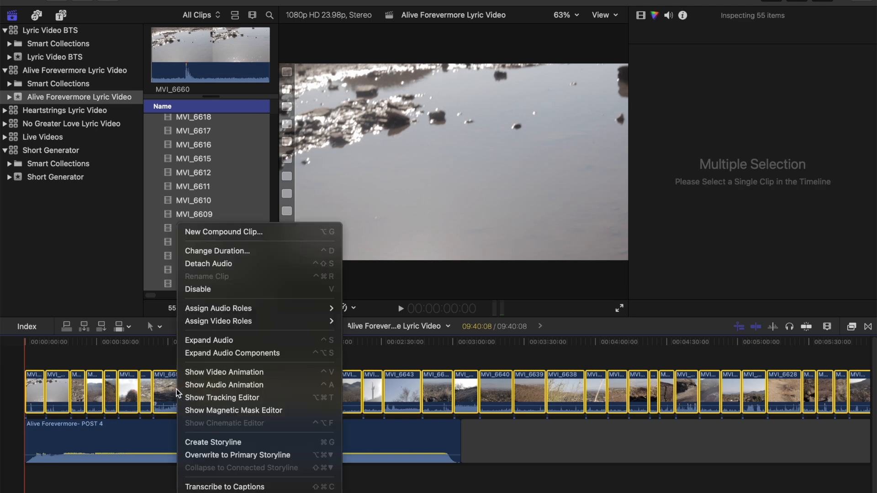
click(219, 265)
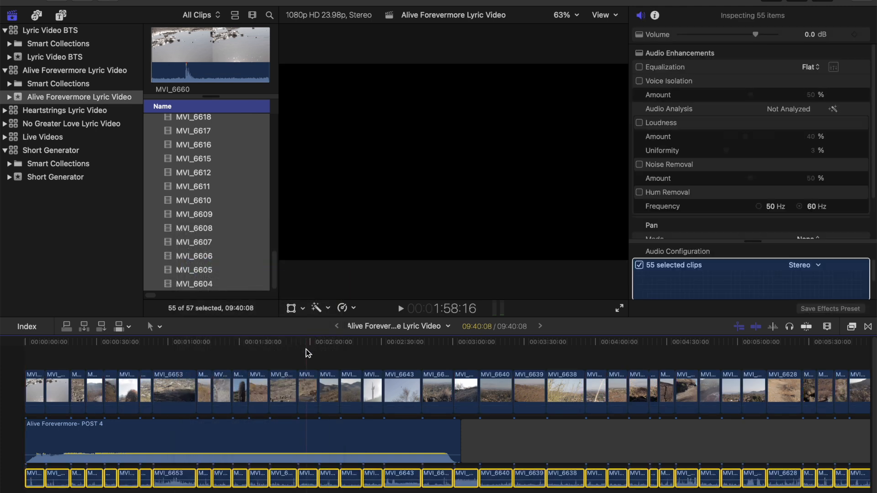
scroll(318, 421, right, 12)
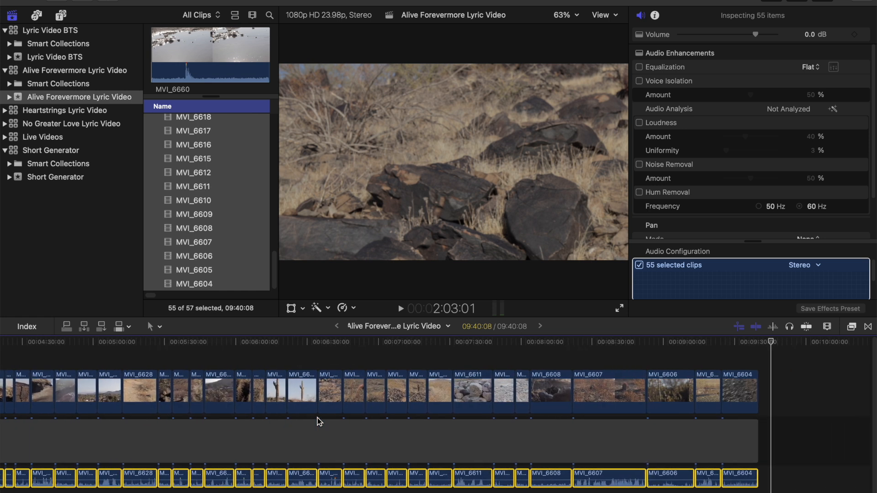
key(Delete)
Step: Move clip MVI_6630 from about 4:53 to the start of the gap at about 6:55
scroll(319, 413, left, 12)
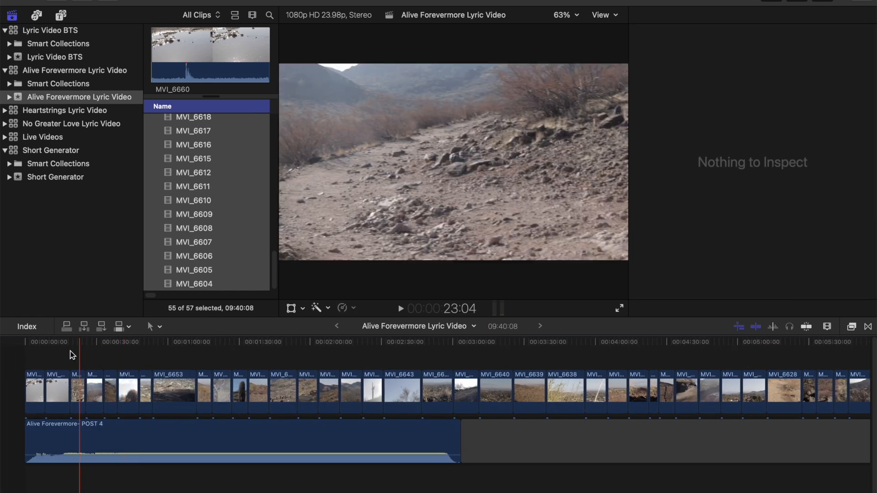
click(33, 343)
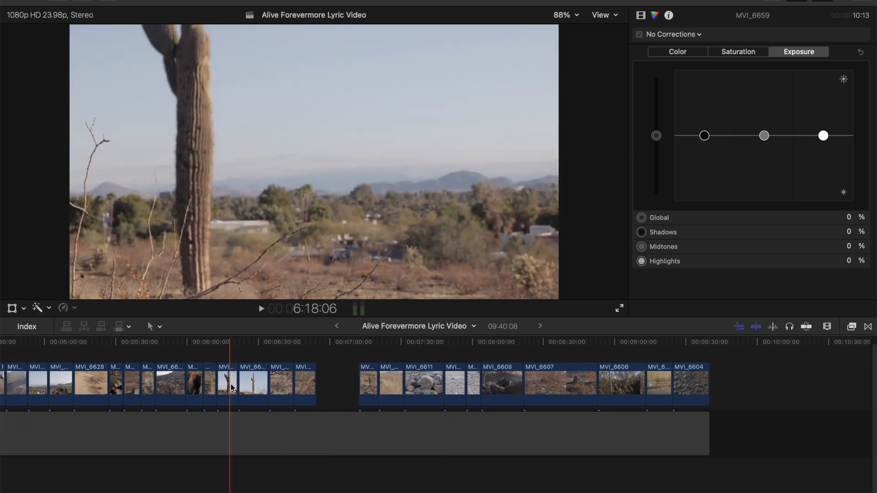
scroll(232, 388, up, 1)
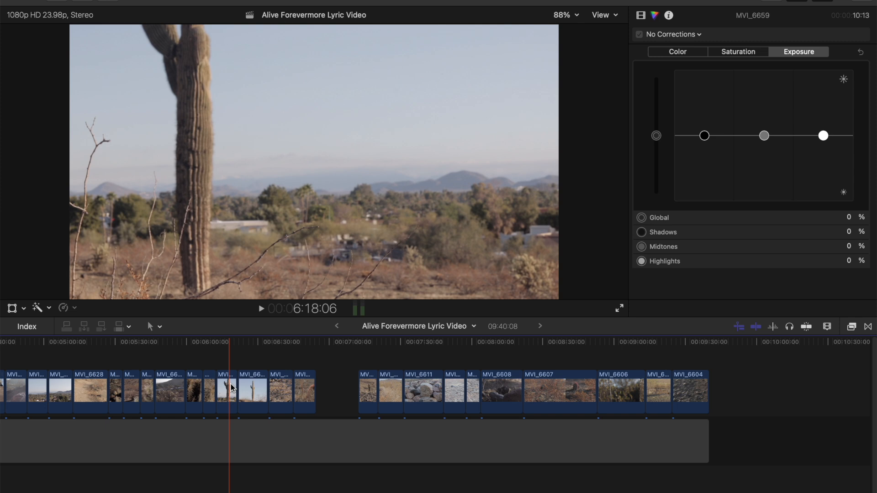
key(space)
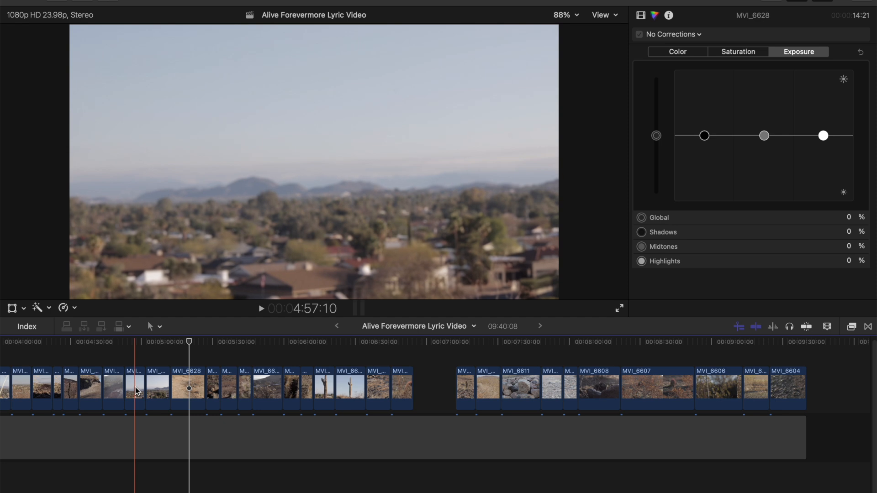
drag(134, 389, 424, 373)
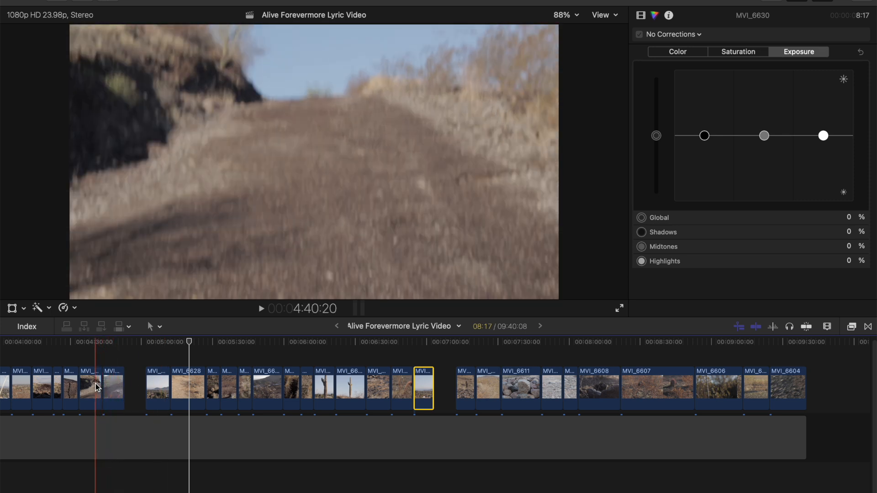
Step: Lift the first clip out of the sequence and rearrange the clips at the start of the timeline
scroll(116, 387, left, 5)
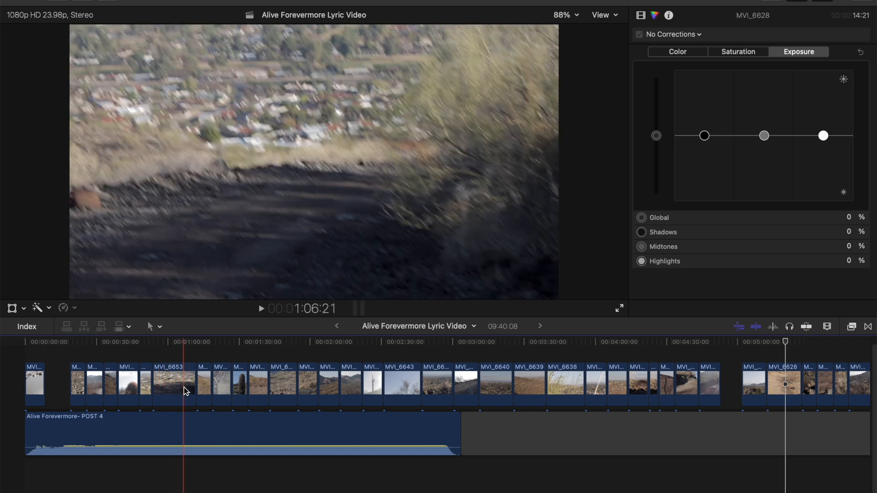
drag(37, 384, 336, 338)
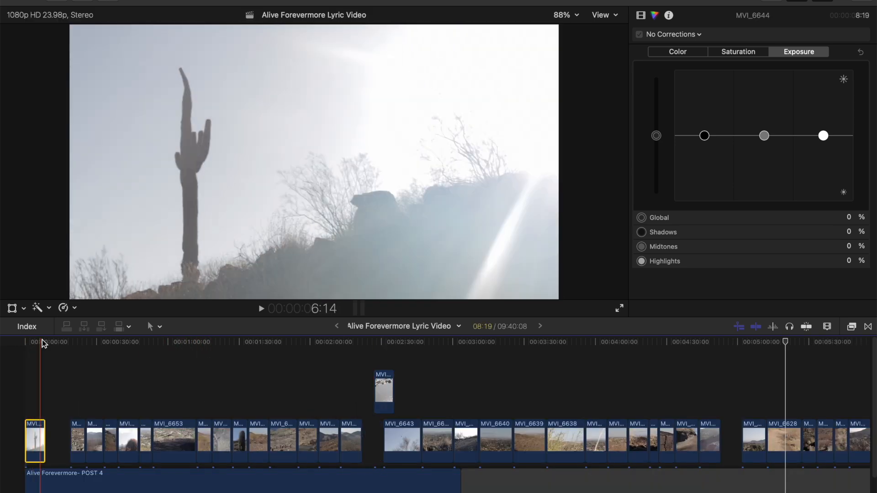
drag(33, 441, 53, 441)
click(69, 443)
drag(54, 391, 52, 440)
key(super+equal)
drag(56, 442, 51, 442)
Step: Trim the video clips to 4 seconds each and pull them together to close the gaps
drag(430, 404, 276, 405)
drag(475, 407, 269, 401)
key(super+equal)
drag(340, 402, 337, 402)
drag(754, 401, 427, 402)
drag(428, 401, 427, 401)
key(super+equal)
key(super+minus)
drag(733, 408, 407, 404)
key(super+minus)
drag(167, 378, 166, 377)
Step: Reorder the early clips by moving the raised ones into open slots of the sequence
scroll(165, 377, left, 3)
drag(97, 356, 276, 388)
drag(276, 395, 276, 396)
key(Return)
click(185, 376)
key(super+z)
drag(279, 360, 111, 396)
key(super+d)
Step: Swap MVI_6637 at 1:24 with the clip at 2:00, and MVI_6636 at 1:28 with the clip at 2:20
drag(318, 439, 641, 375)
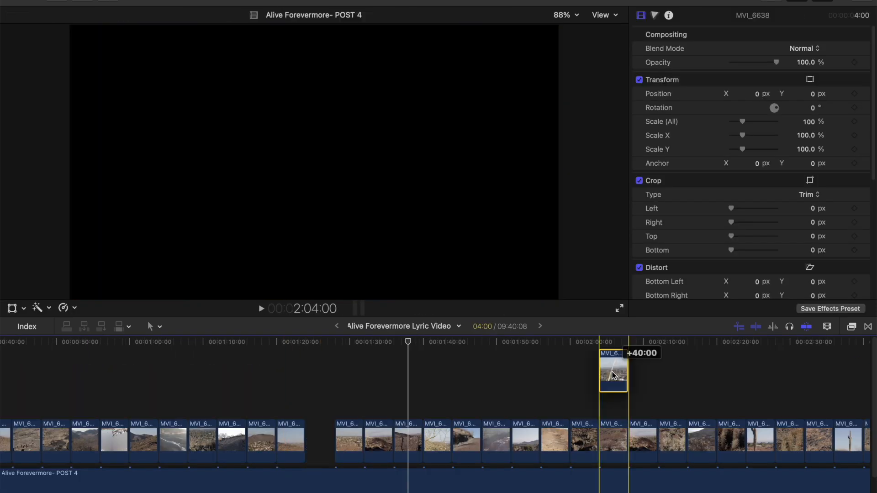
drag(584, 439, 320, 439)
drag(349, 439, 730, 394)
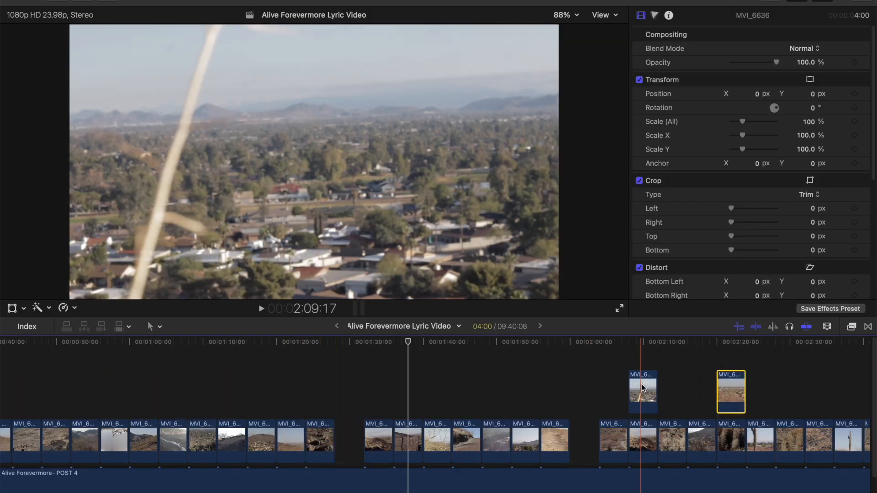
drag(640, 392, 582, 437)
drag(730, 440, 349, 438)
Step: Rotate clip MVI_6639 to -1.0° and set the overall scale of the clip at about 1:33 to 108%
click(286, 437)
drag(813, 109, 813, 116)
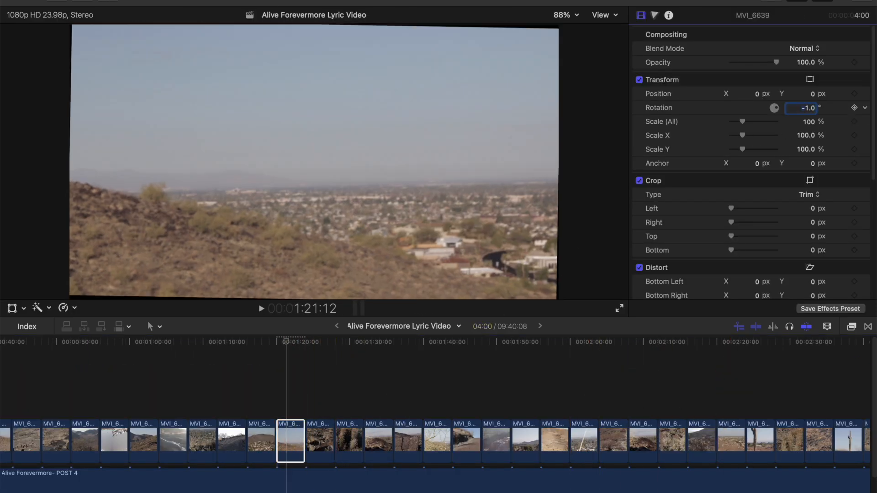
click(373, 437)
click(814, 111)
click(808, 122)
text(108)
key(Return)
Step: Swap clip MVI_6633 at 1:36 with the cactus clip at 2:36
click(406, 439)
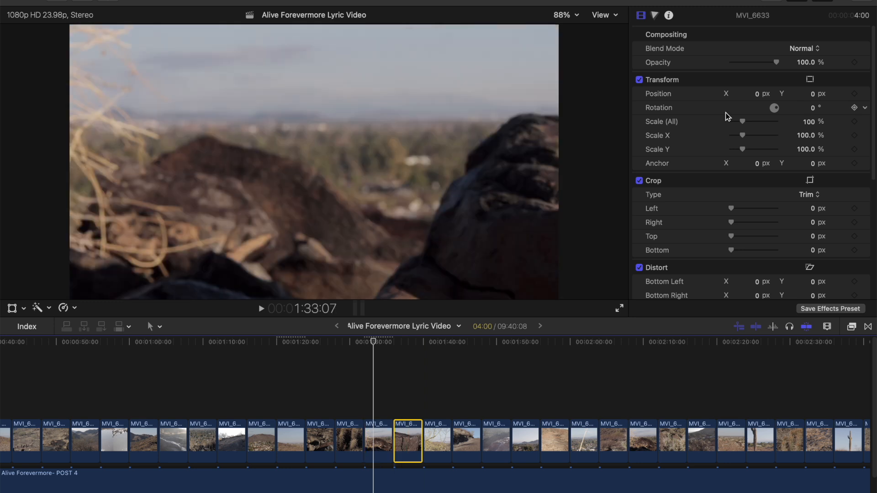
drag(406, 437, 720, 391)
scroll(715, 445, right, 4)
drag(716, 448, 276, 446)
drag(590, 393, 716, 440)
Step: Level clip MVI_6638 at about 1:41 with a -2° rotation and an overall scale of 107%
click(302, 440)
click(812, 108)
text(-2)
key(Return)
click(808, 122)
text(106)
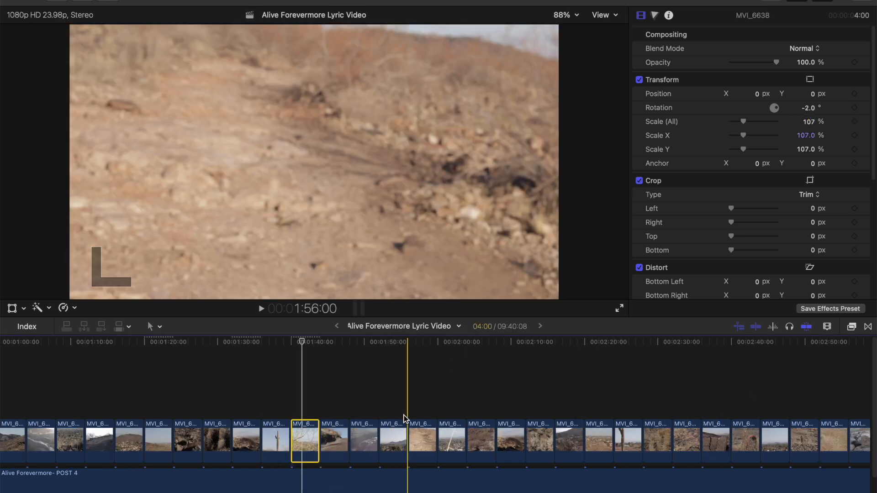
Step: Level clip MVI_6637 at 2:00 with a -3° rotation and an overall scale of 112%
click(451, 439)
click(814, 108)
text(-3)
key(Return)
click(809, 122)
text(112)
key(Return)
Step: Level clip MVI_6630 at about 2:45 with a -2° rotation and an overall scale of 110%
scroll(635, 442, right, 2)
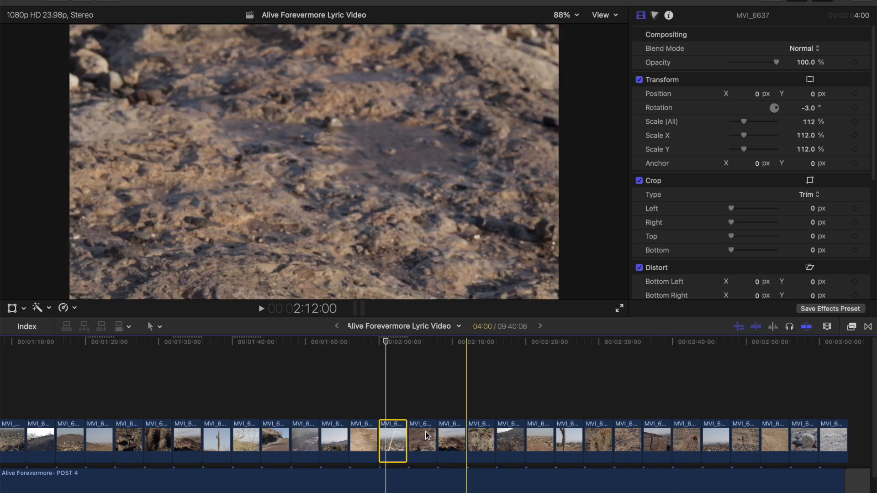
click(721, 439)
scroll(721, 439, right, 4)
click(813, 108)
text(-2)
key(Return)
click(808, 122)
text(110)
key(Return)
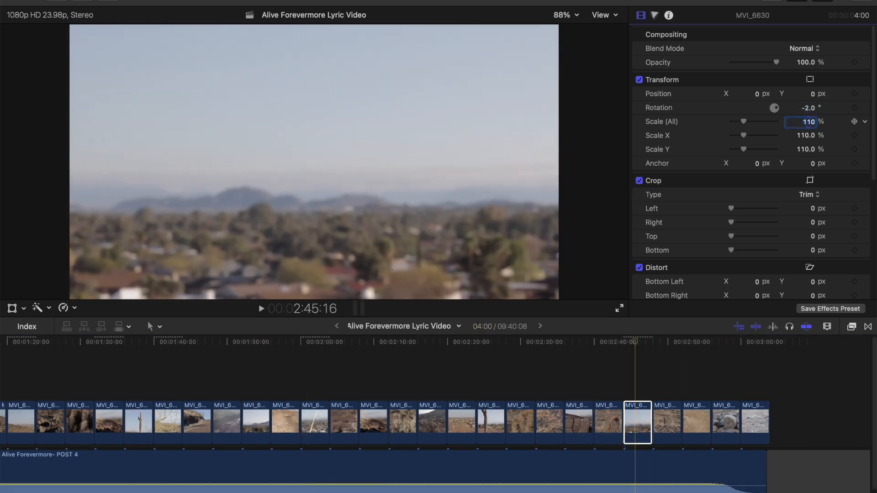
key(Return)
Step: Delete the leftover material after the end of the song
scroll(724, 407, right, 6)
click(724, 414)
key(Delete)
Step: Play the opening of the sequence from the beginning to review the cuts, and return to the start
scroll(675, 415, left, 20)
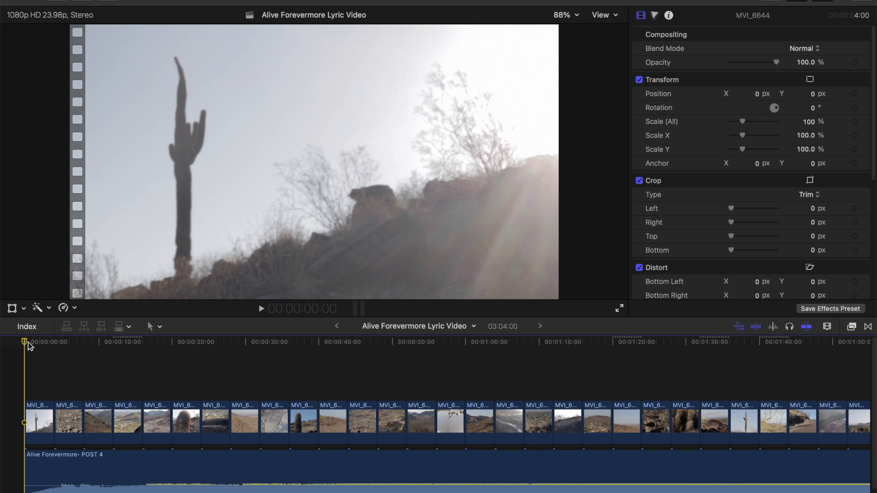
key(space)
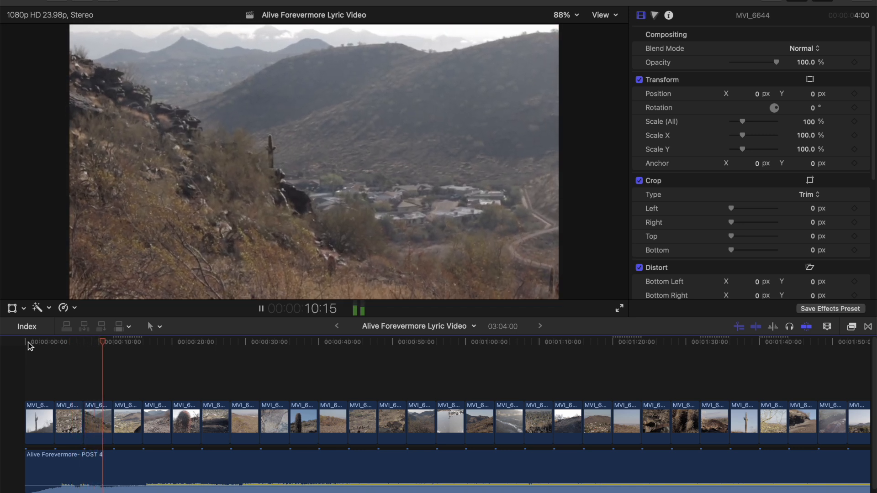
key(space)
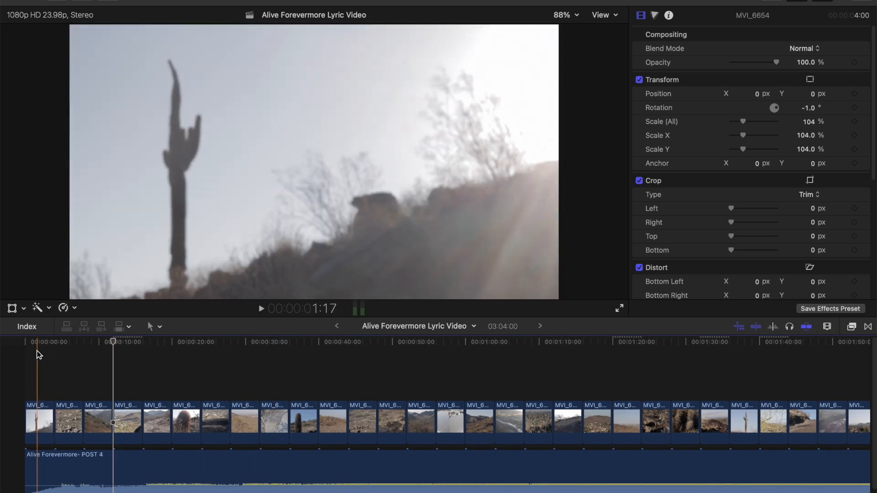
click(26, 343)
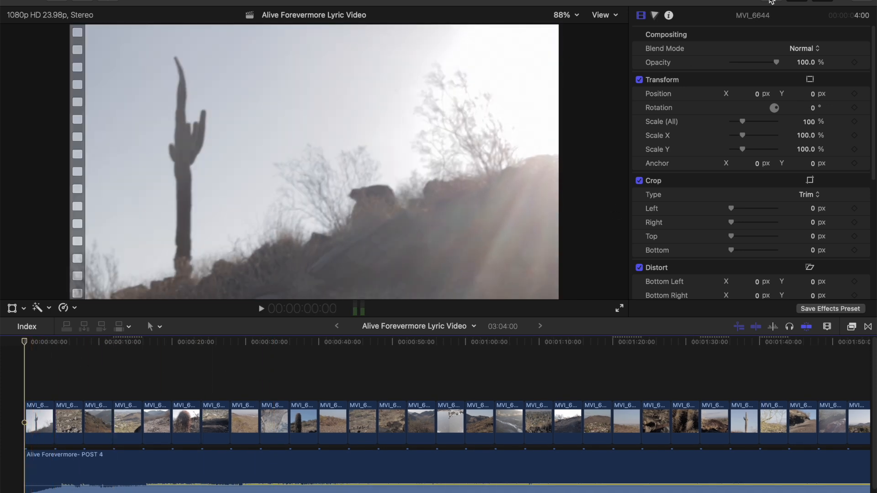
Step: Show the media browser and open the No Greater Love Lyric Video project from its library
click(771, 2)
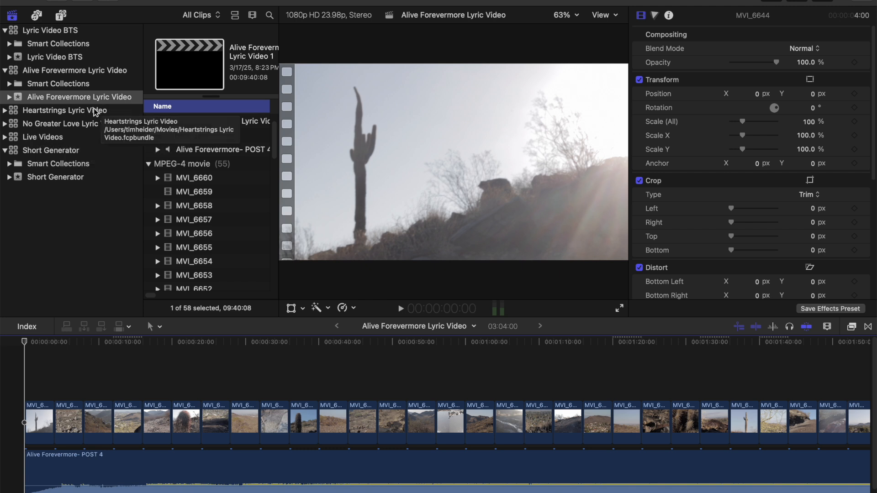
click(5, 123)
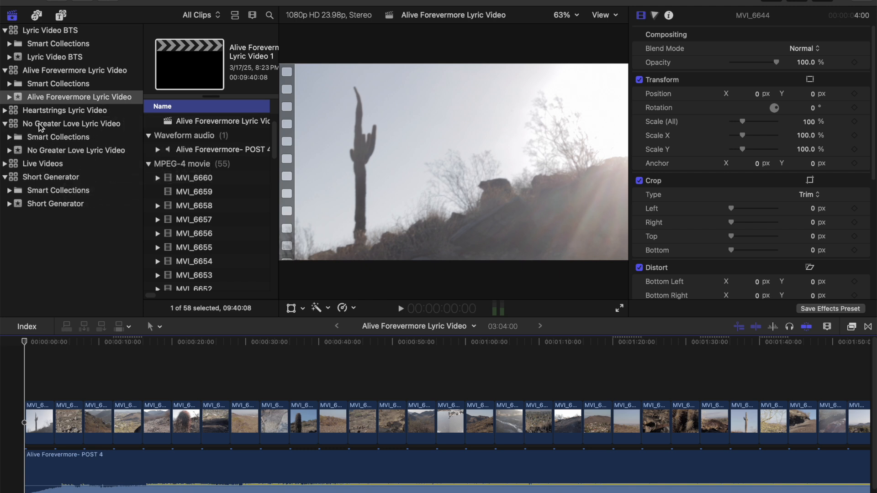
click(44, 126)
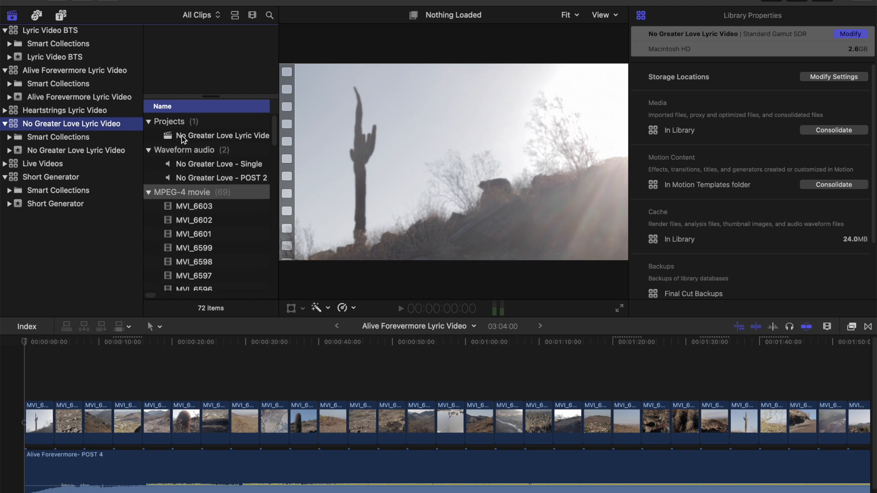
double_click(182, 137)
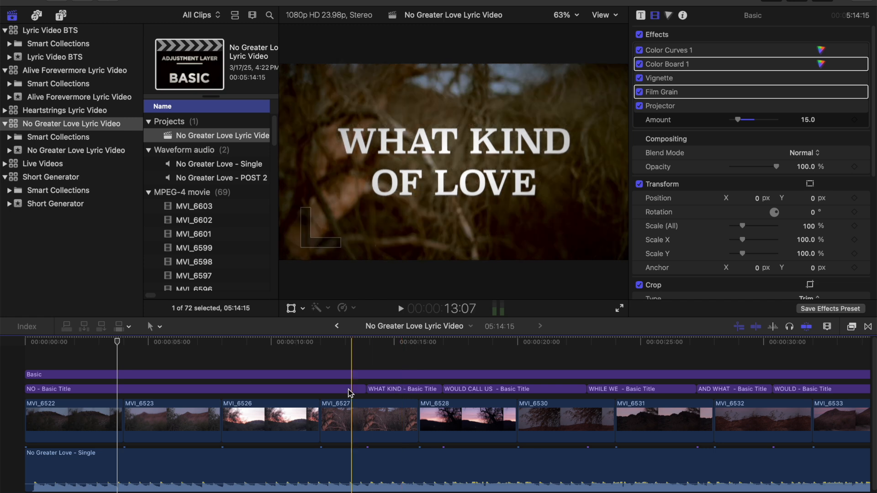
Step: Copy the NO GREATER LOVE title and paste it at the start of the Alive Forevermore Lyric Video project
click(156, 391)
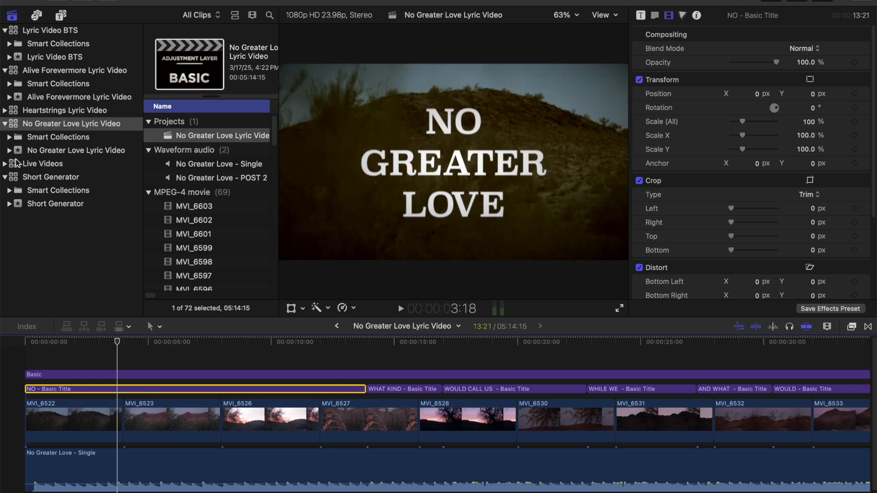
click(53, 97)
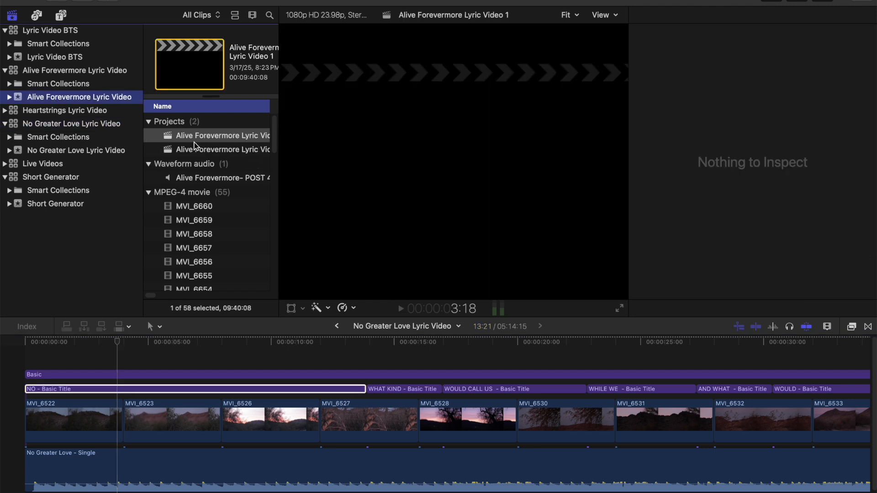
scroll(191, 151, right, 3)
double_click(167, 151)
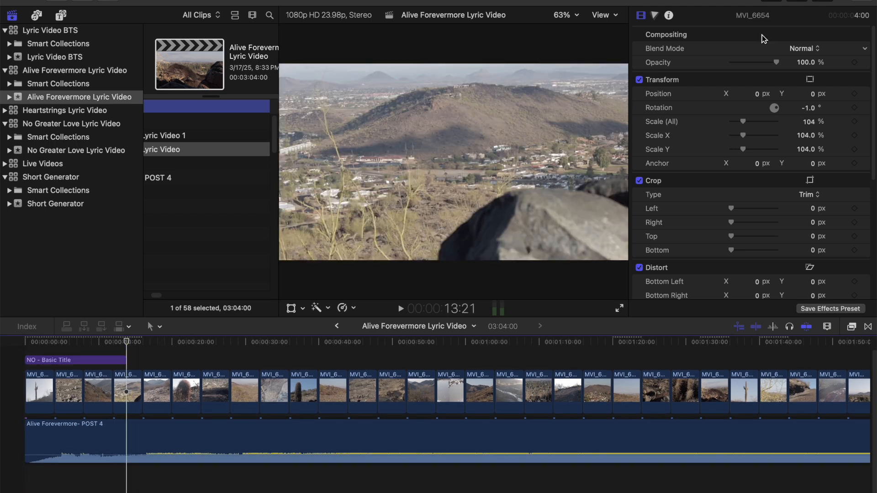
Step: Hide the media browser and replace the pasted title's text with ALIVE, FOREVER and MORE on three lines
click(779, 1)
click(44, 342)
click(71, 361)
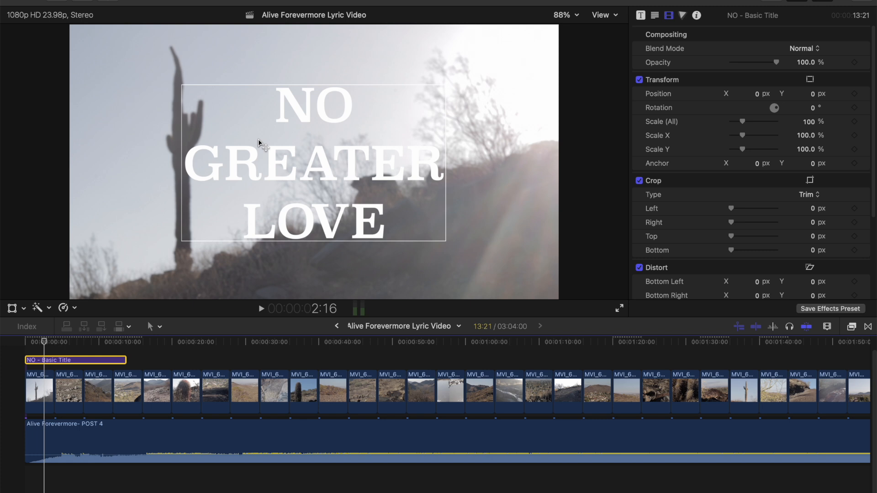
double_click(271, 108)
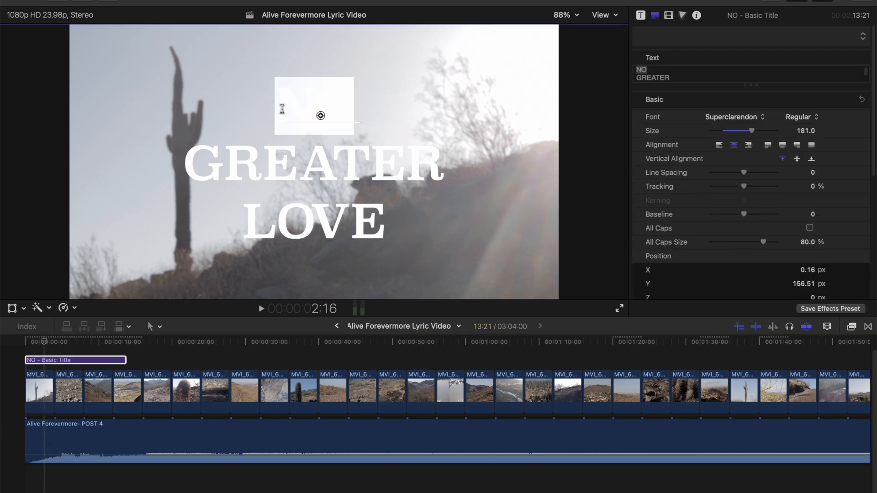
drag(275, 110, 423, 224)
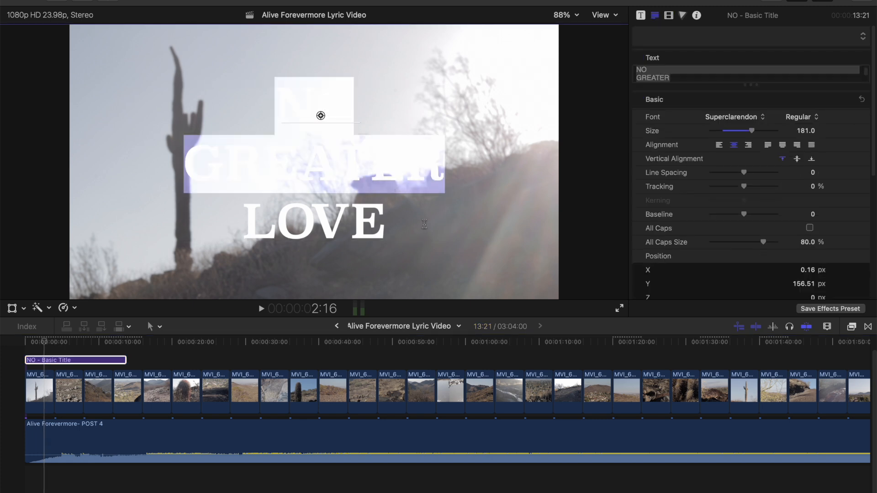
drag(438, 253, 448, 302)
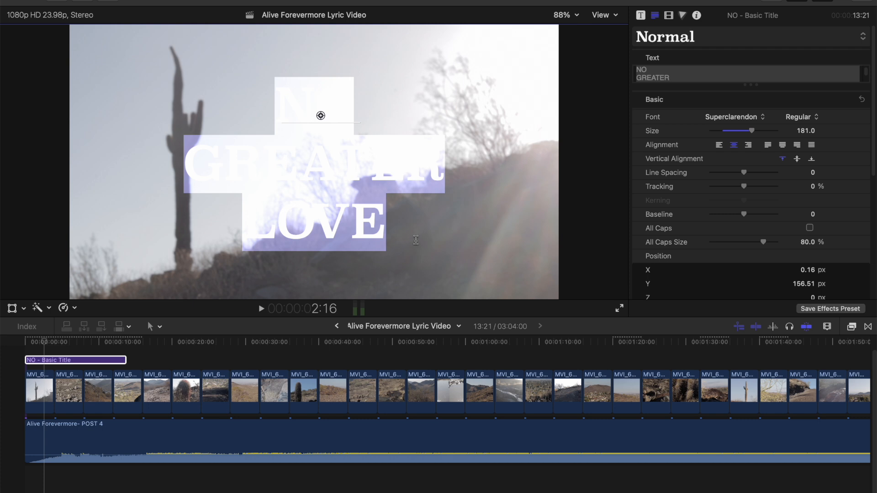
text(Alive)
key(BackSpace)
key(BackSpace)
key(BackSpace)
key(BackSpace)
text(LIVE )
text(FOREVER )
text(MORE)
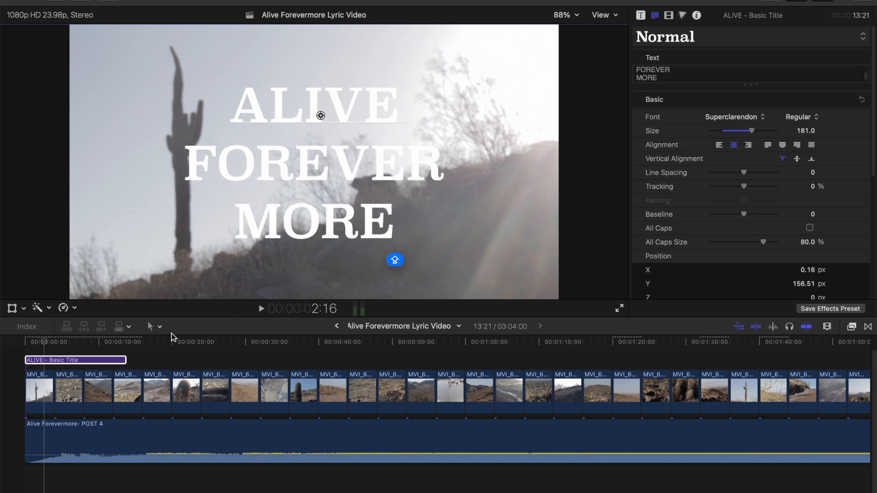
Step: Play the opening of the song and shorten the ALIVE FOREVER MORE title to a length of 4:15
click(25, 343)
key(space)
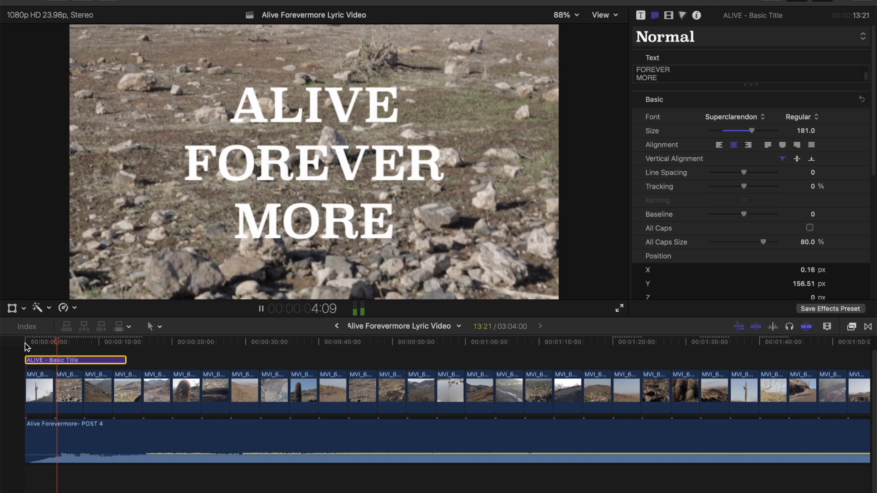
key(space)
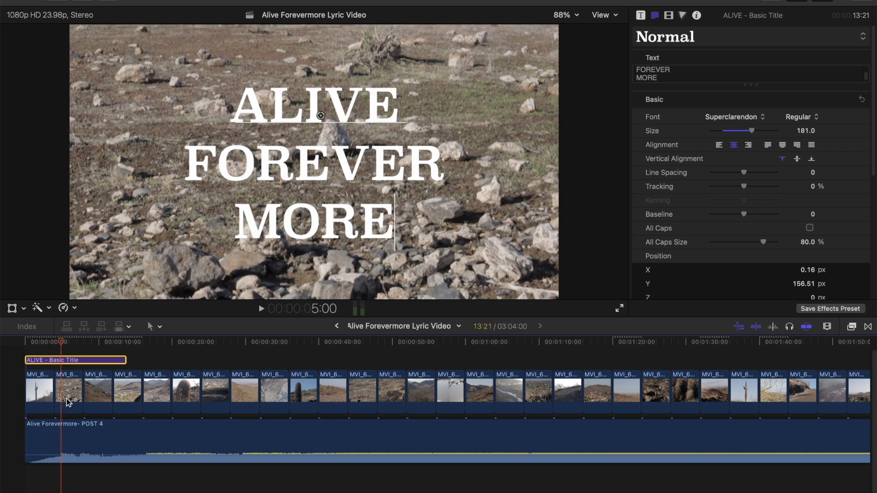
key(super+equal)
drag(159, 362, 63, 363)
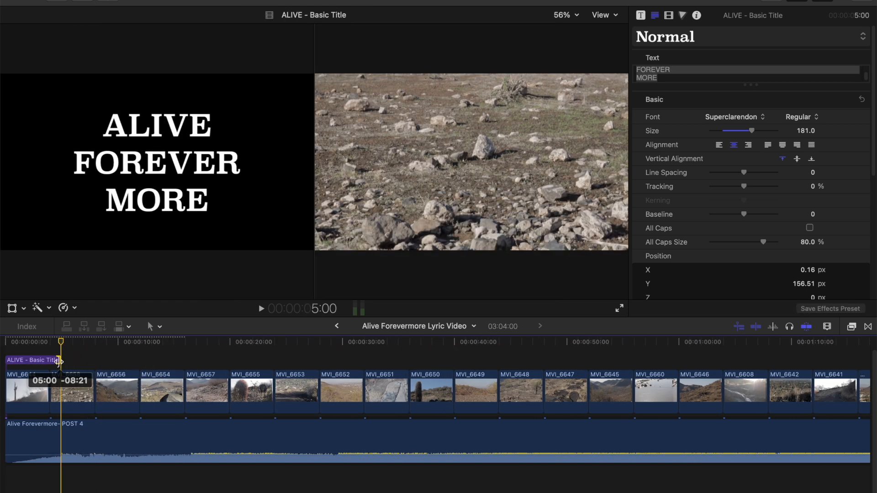
drag(55, 361, 55, 362)
click(86, 344)
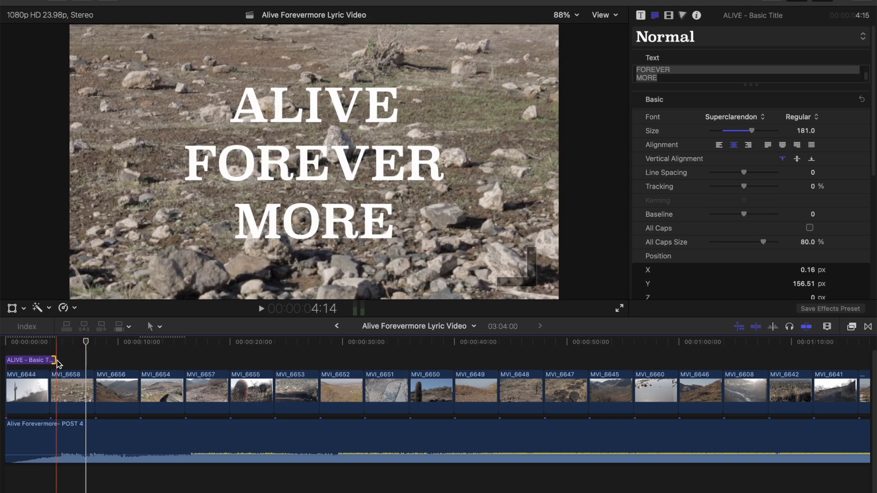
Step: Paste a copy of the ALIVE FOREVER MORE title directly after the original, starting at 4:15
click(32, 362)
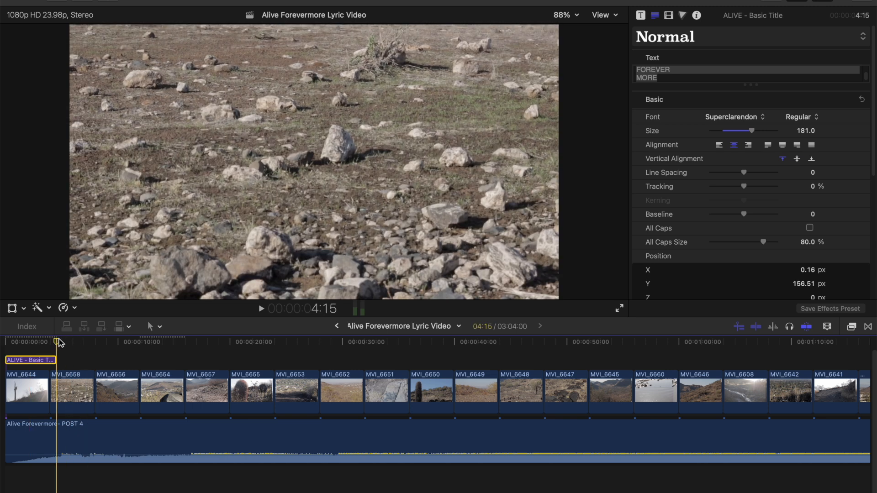
key(super+v)
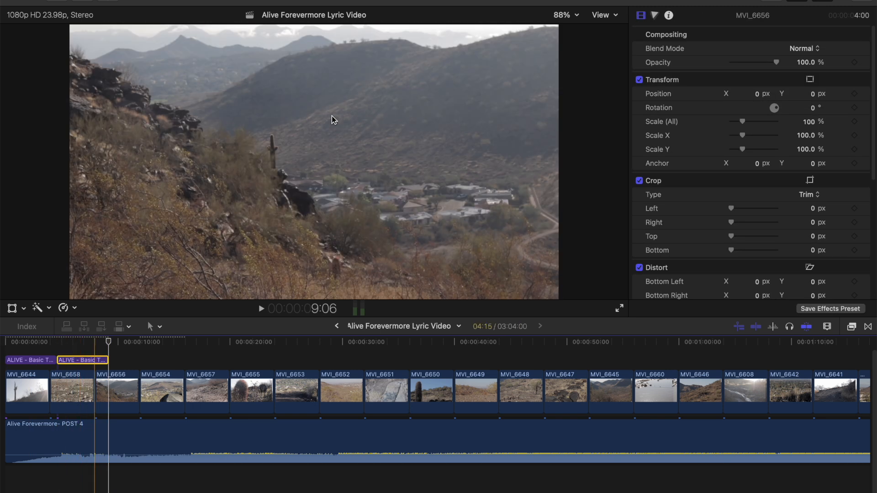
click(87, 341)
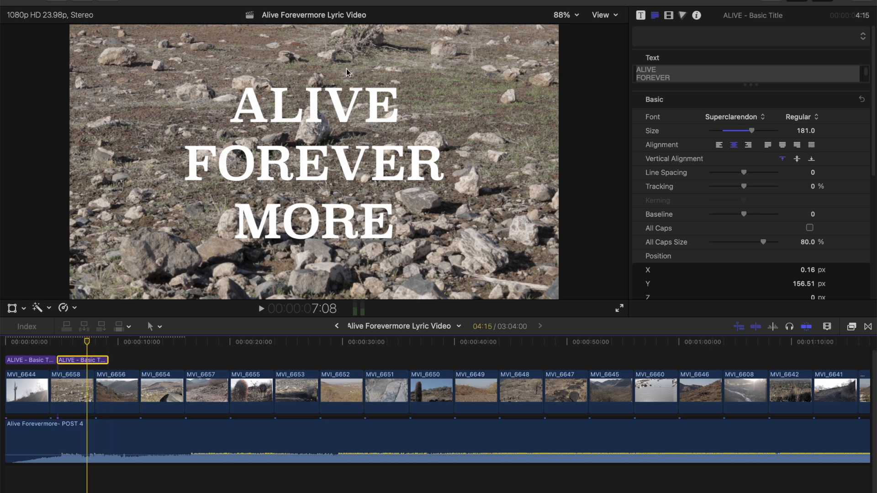
Step: Replace the second title's text with I'M ALIVE, BECAUSE and HE LIVES on three lines
double_click(248, 109)
drag(238, 110, 423, 235)
text(I)
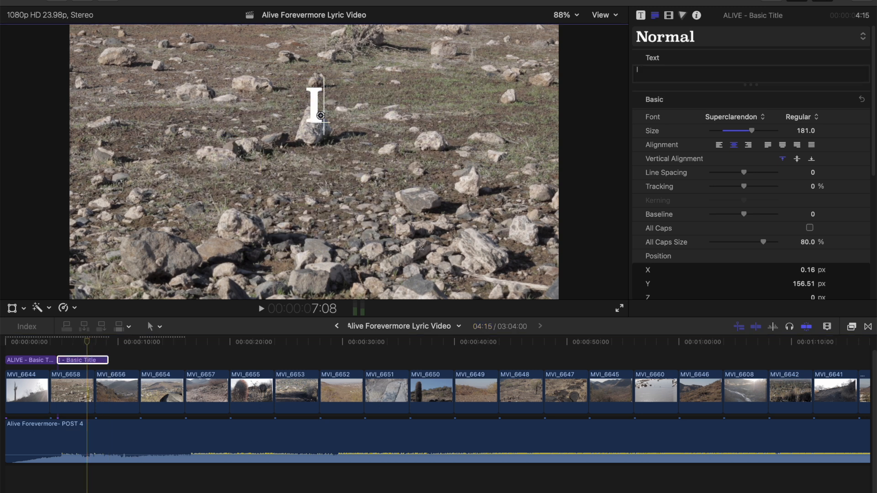
text('M ALIVE)
key(Return)
text(BECAUSE )
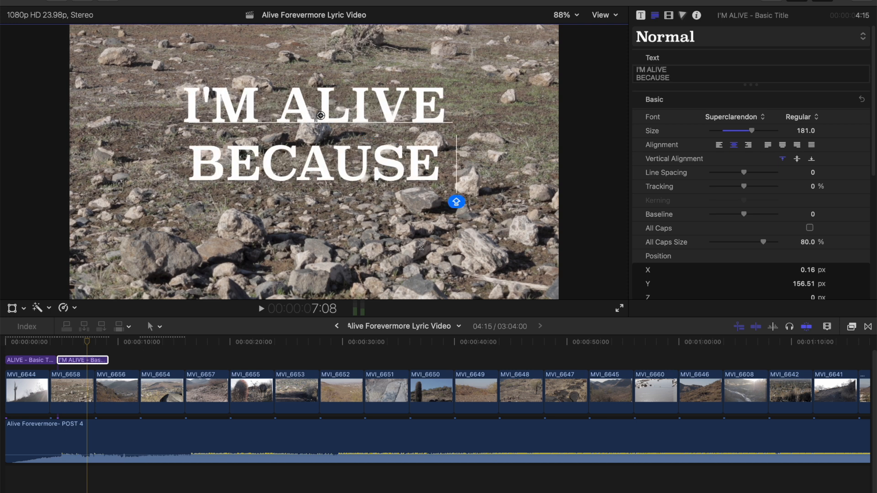
text(HE LIVES)
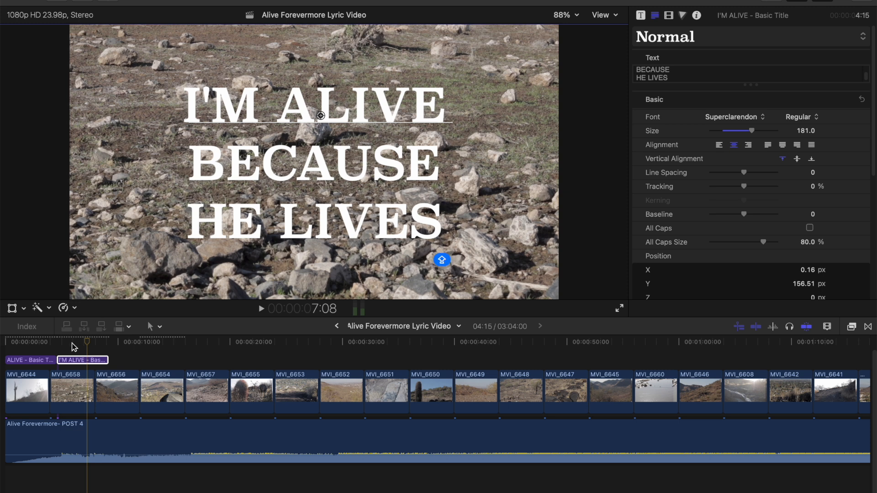
Step: Play on to find the next lyric's entry and extend the I'M ALIVE title to a length of 51:09, ending where MVI_6660 starts
click(96, 360)
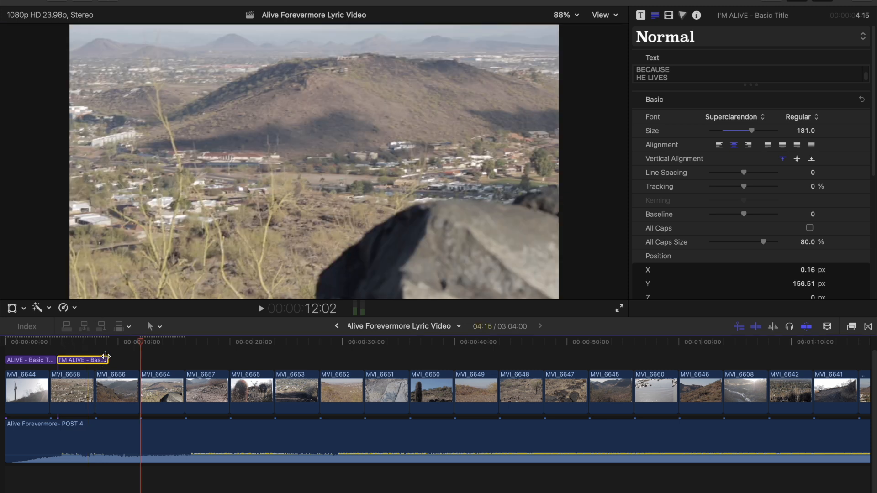
drag(106, 357, 160, 360)
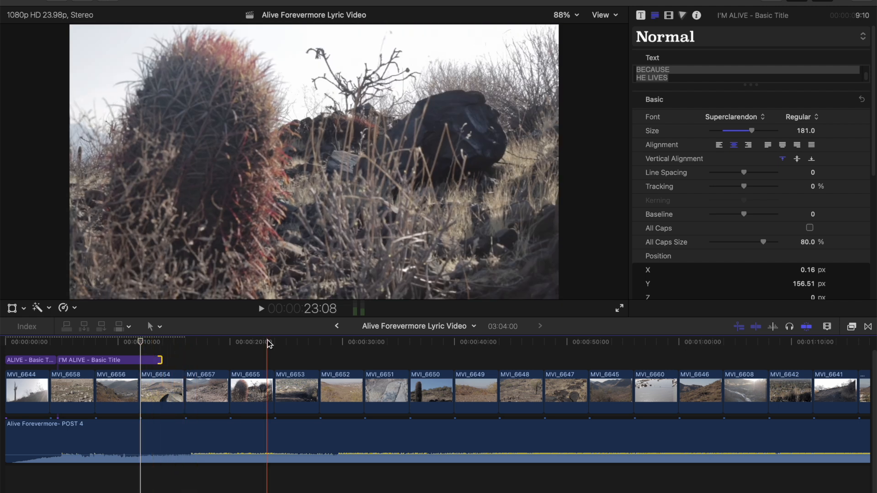
key(space)
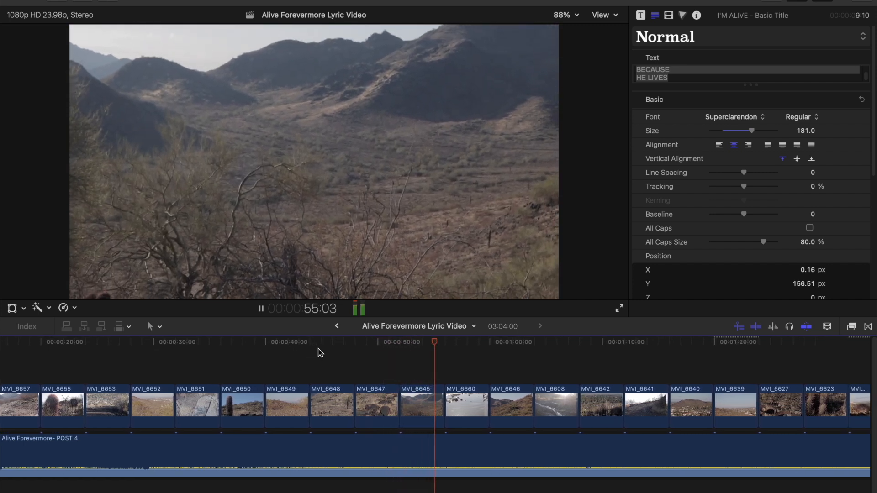
key(space)
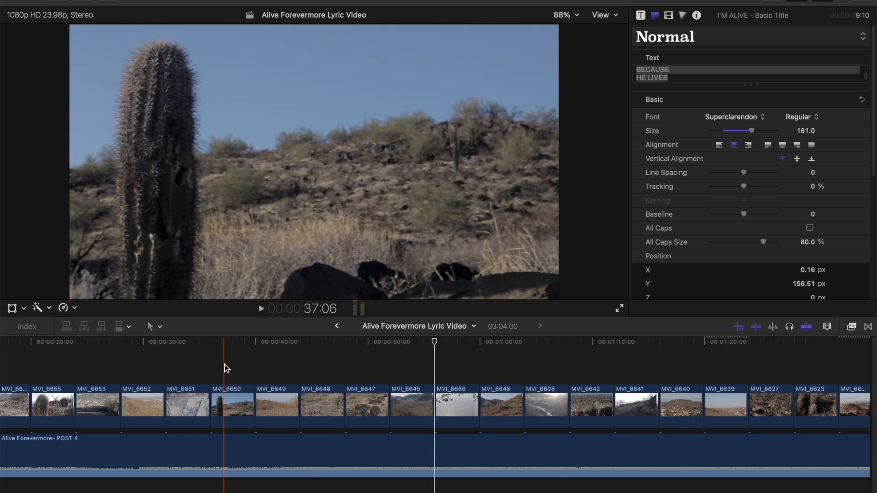
scroll(225, 368, left, 5)
drag(137, 359, 603, 368)
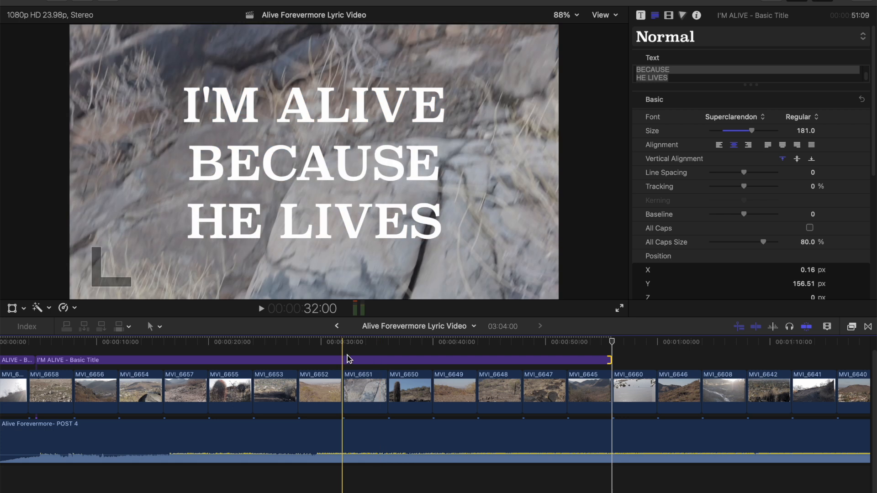
Step: Add an 8:01 title reading TO EVERY SOUL HELD CAPTIVE after I'M ALIVE, and a title beginning HE IS from 1:04:00
click(322, 347)
scroll(364, 348, left, 3)
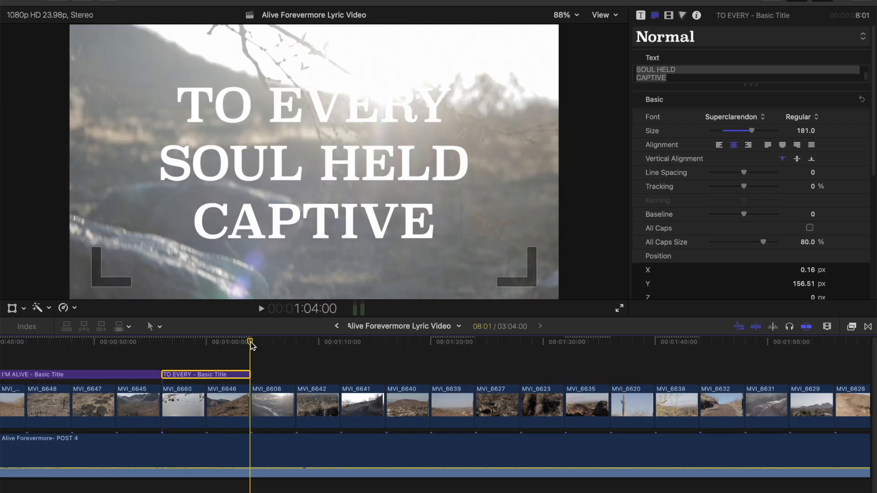
key(super+v)
drag(265, 358, 272, 371)
double_click(260, 375)
text(HE IS)
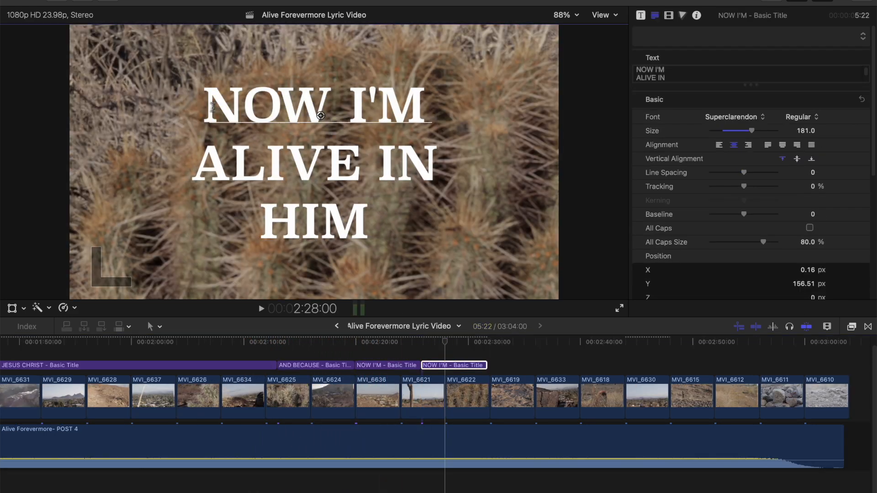
Step: Continue the lyric titles to the song's end with I'M ALIVE, CAUSE HE'S and ALIVE, and trim the last clip MVI_6610 to 3:13
double_click(315, 105)
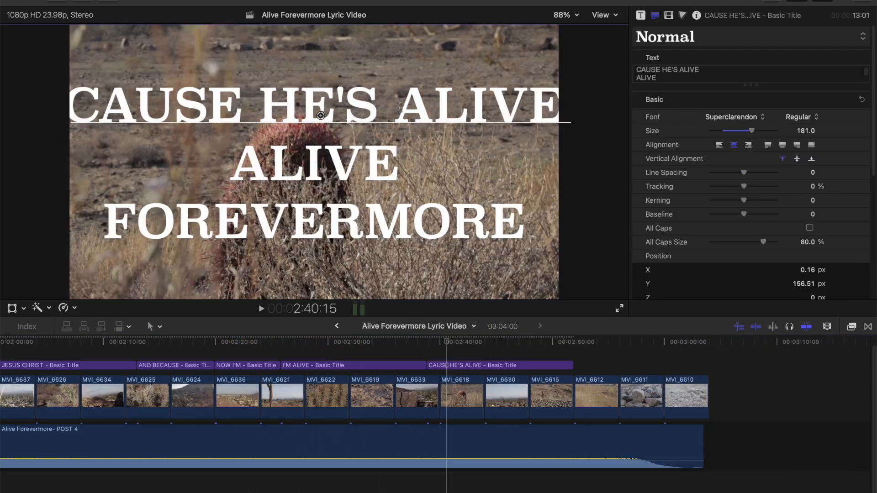
key(Return)
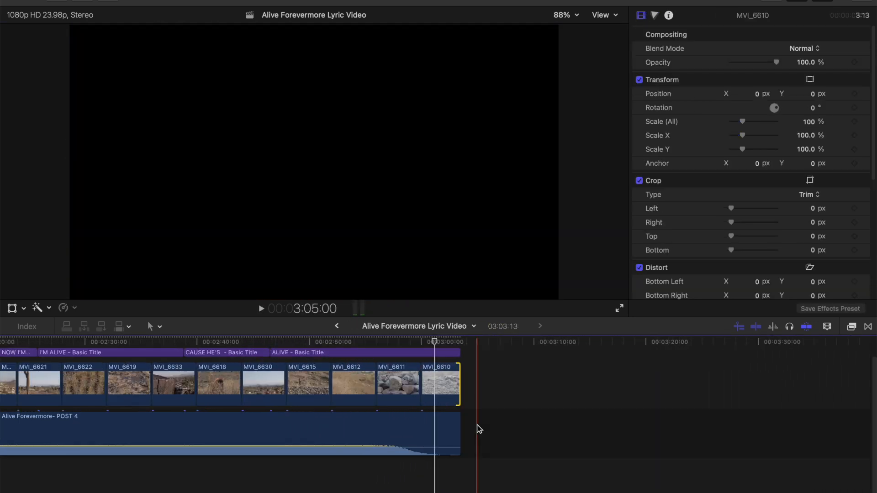
scroll(477, 428, up, 1)
scroll(477, 429, left, 10)
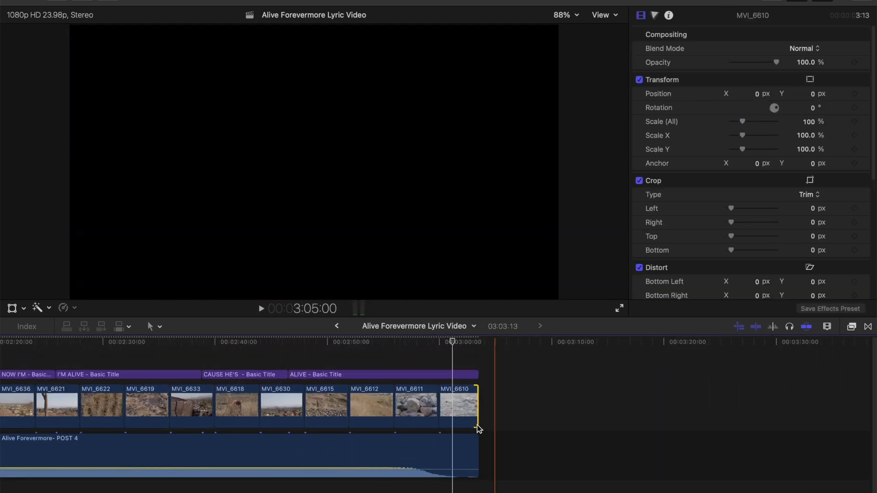
Step: Return to the start of the sequence, then reopen the No Greater Love Lyric Video project from its library
scroll(215, 347, left, 15)
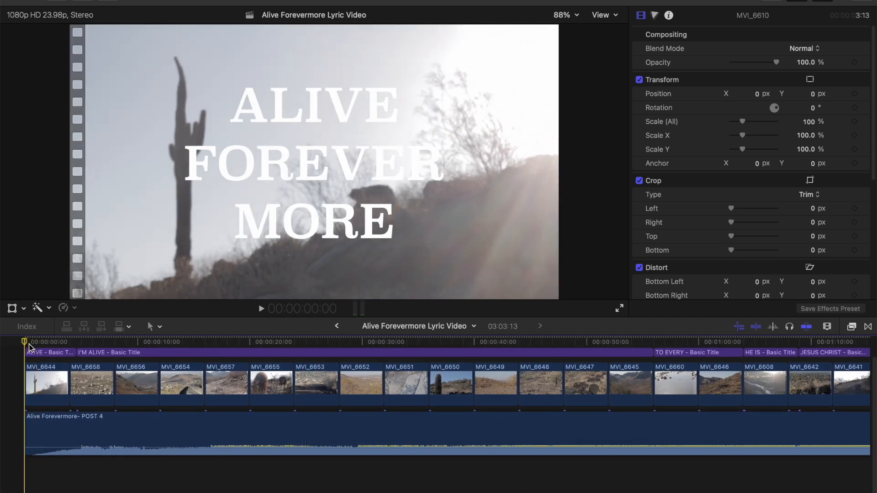
scroll(88, 396, up, 2)
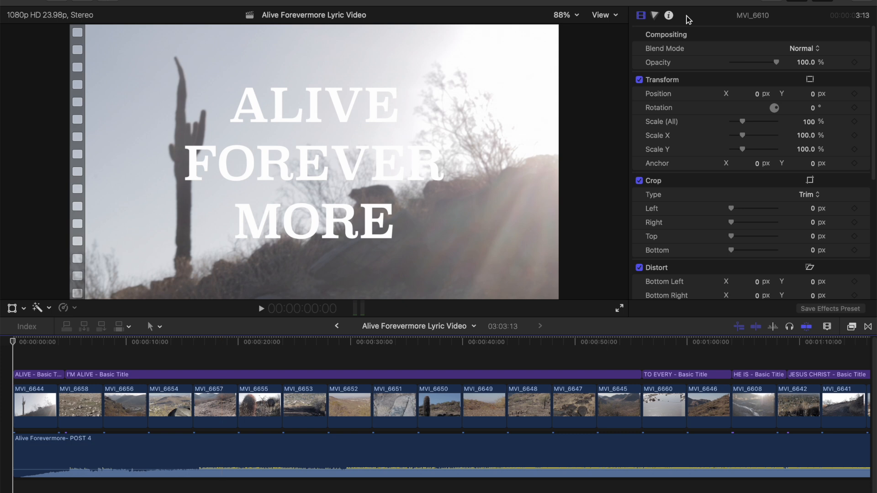
click(770, 1)
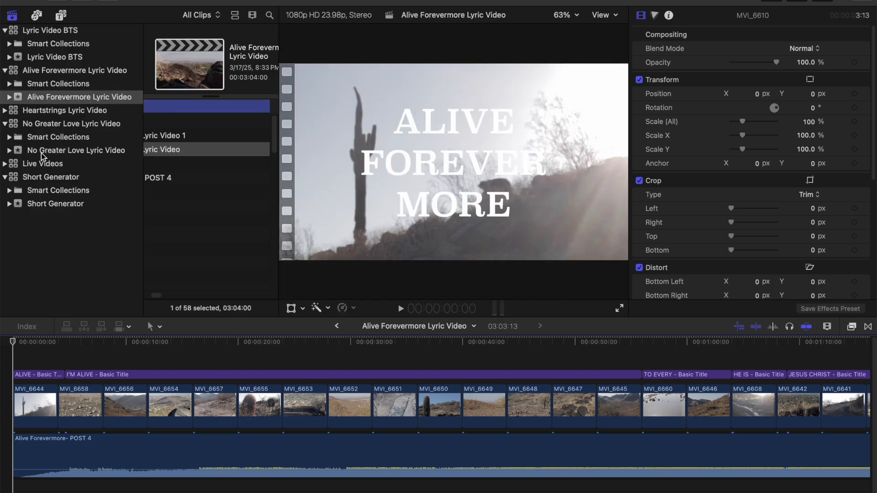
click(41, 125)
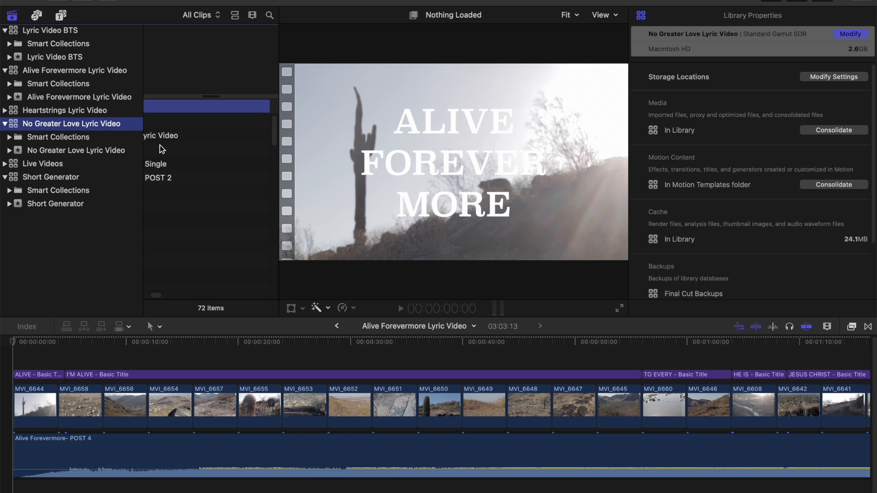
double_click(185, 136)
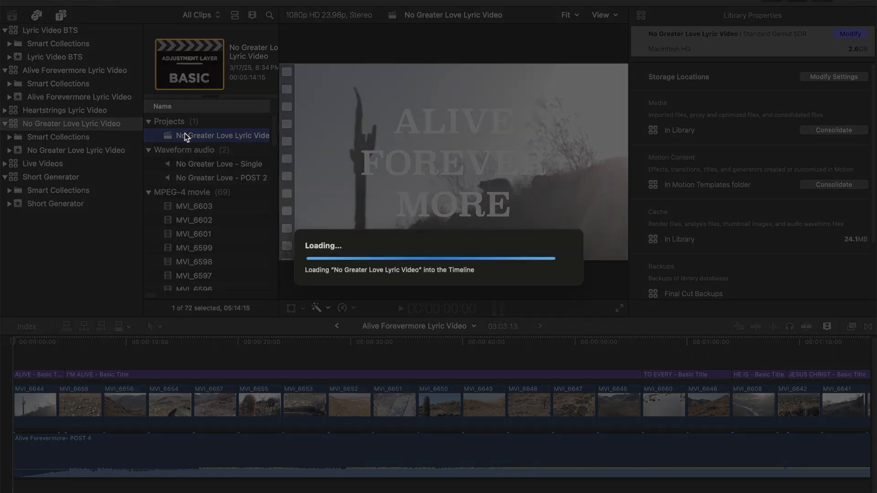
scroll(143, 352, up, 3)
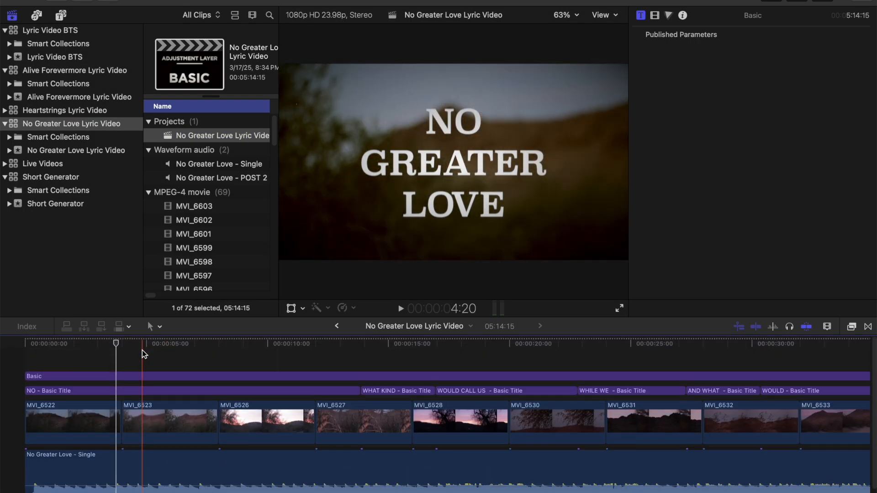
Step: Copy the Basic adjustment layer from this project and paste it at the start of the Alive Forevermore Lyric Video sequence
click(46, 377)
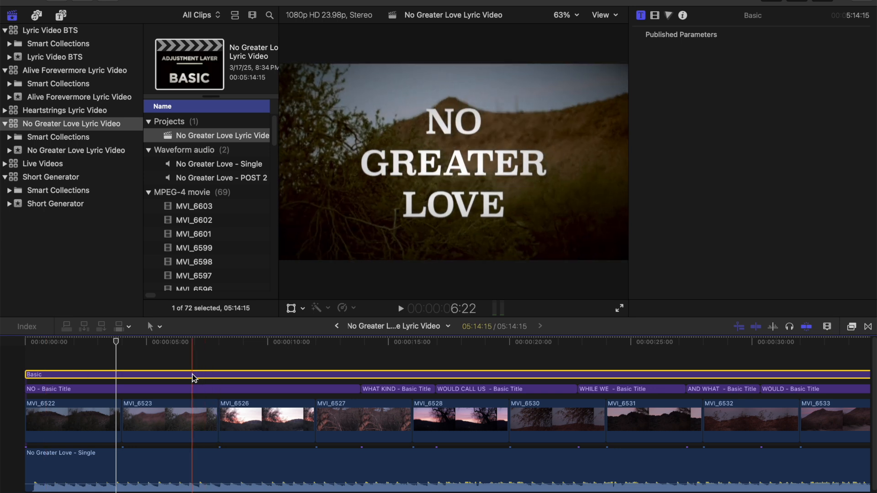
click(73, 97)
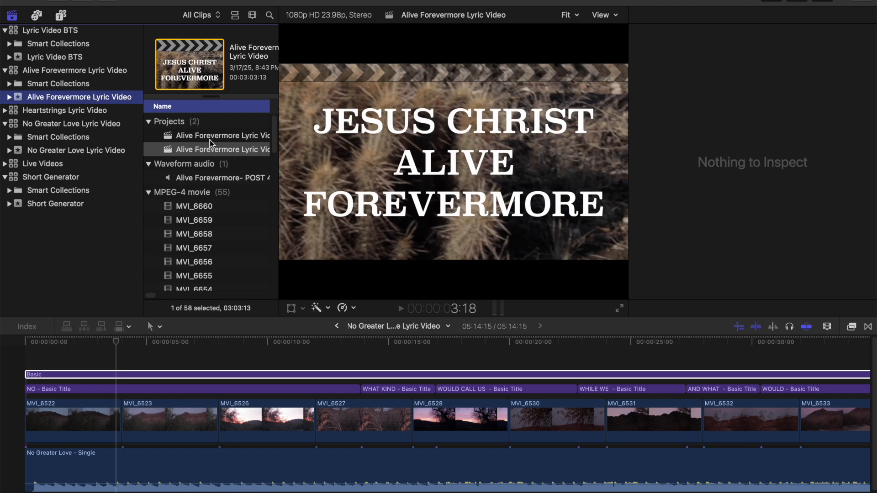
scroll(212, 152, right, 5)
double_click(176, 147)
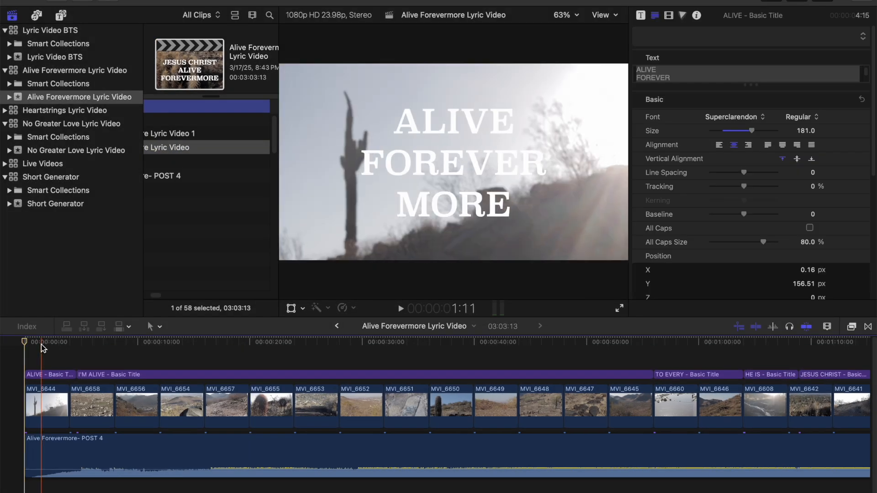
click(772, 3)
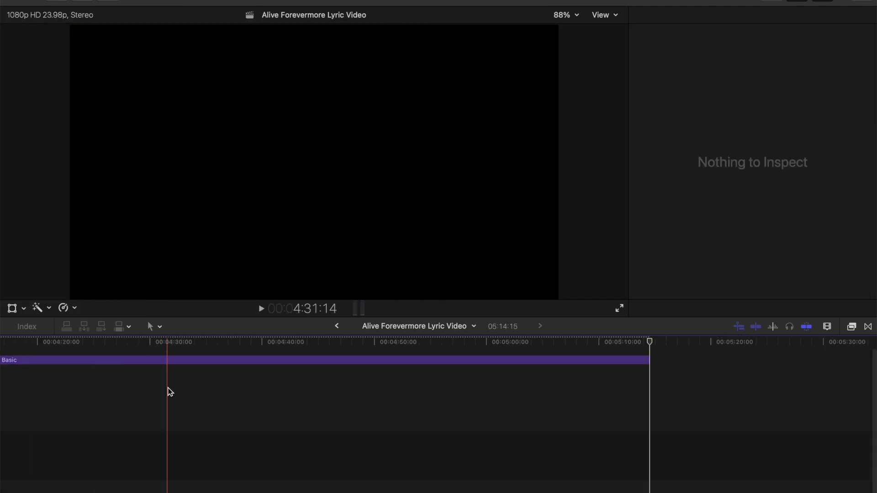
Step: Cut the Basic adjustment layer at the end of the last clip, 3:03:13, and delete the excess beyond it
scroll(166, 391, right, 5)
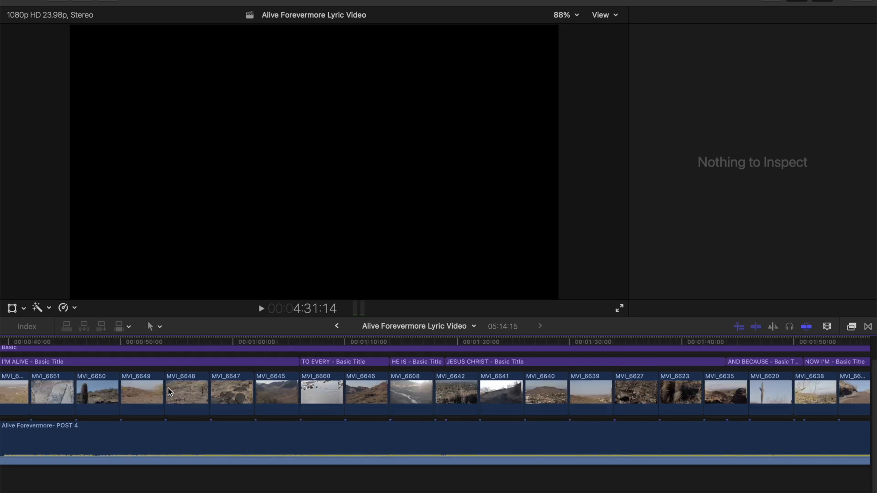
scroll(219, 393, right, 10)
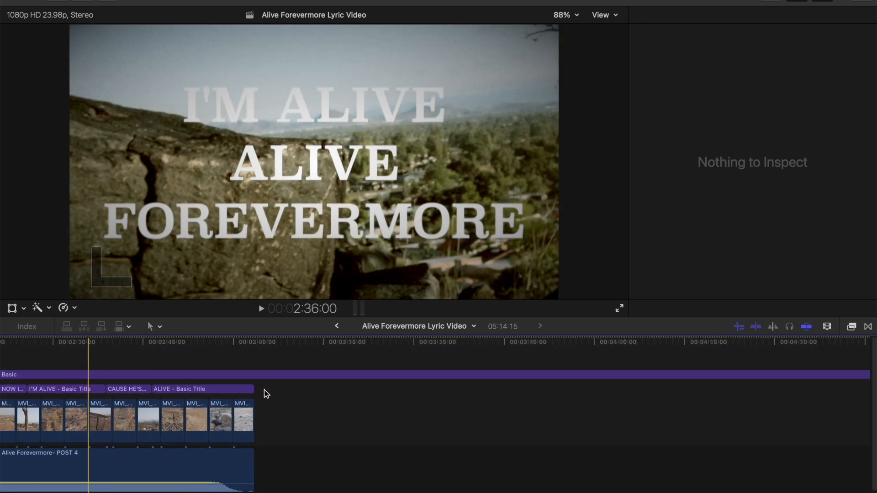
click(238, 344)
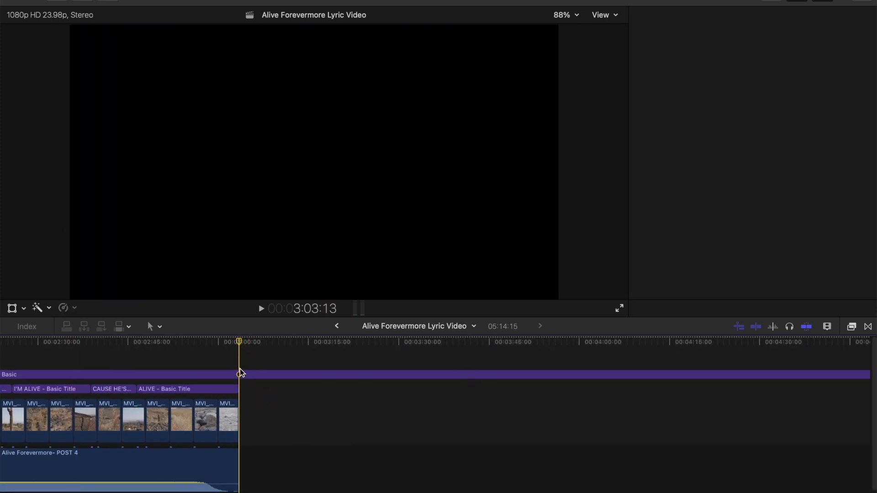
click(244, 374)
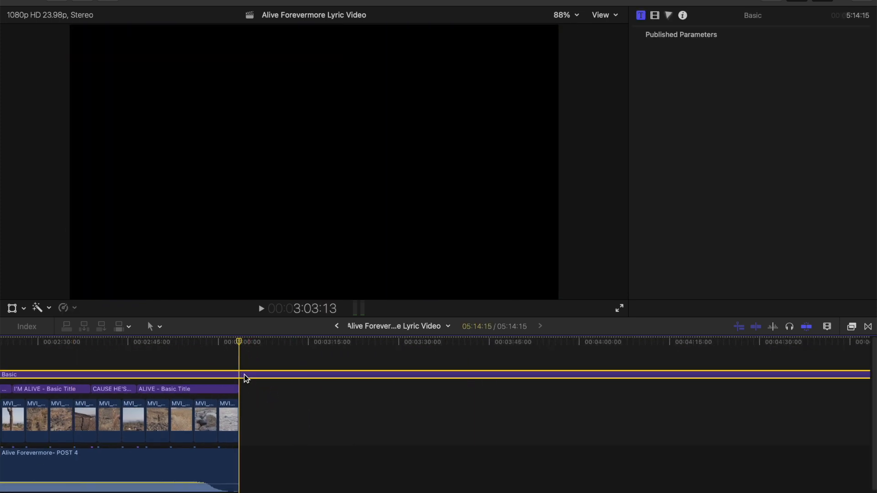
key(super+b)
click(267, 439)
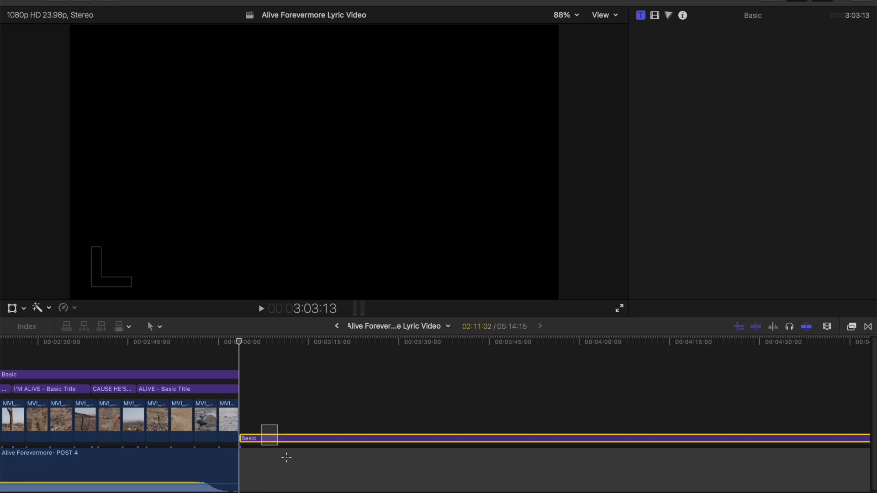
key(Delete)
key(shift+z)
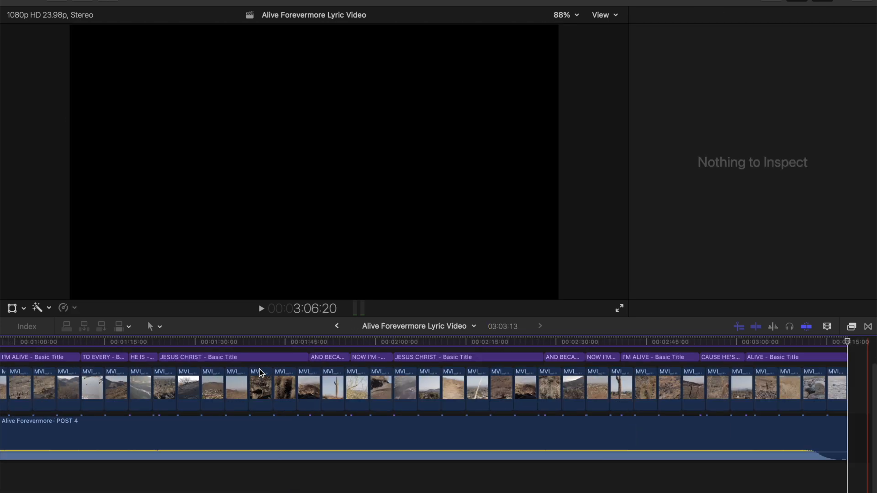
Step: Examine the adjustment layer's effects: Color Curves 1, Color Board 1, Vignette, Film Grain and Projector
click(109, 342)
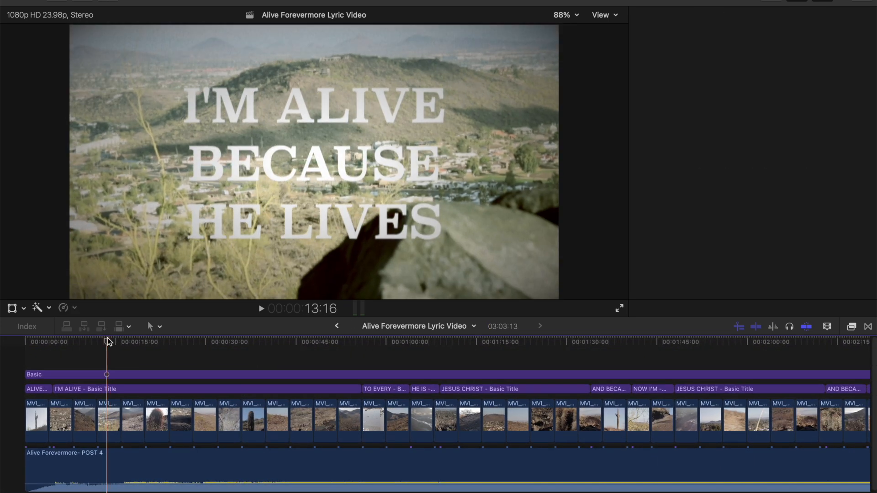
click(121, 374)
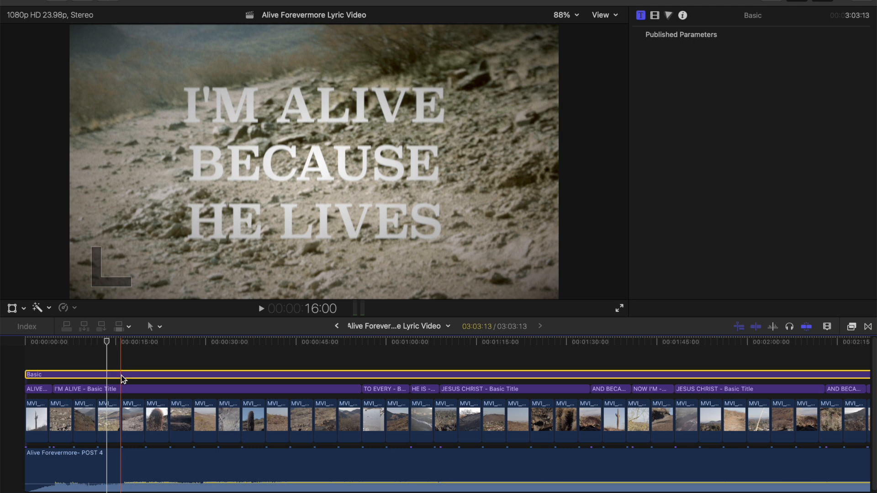
click(654, 16)
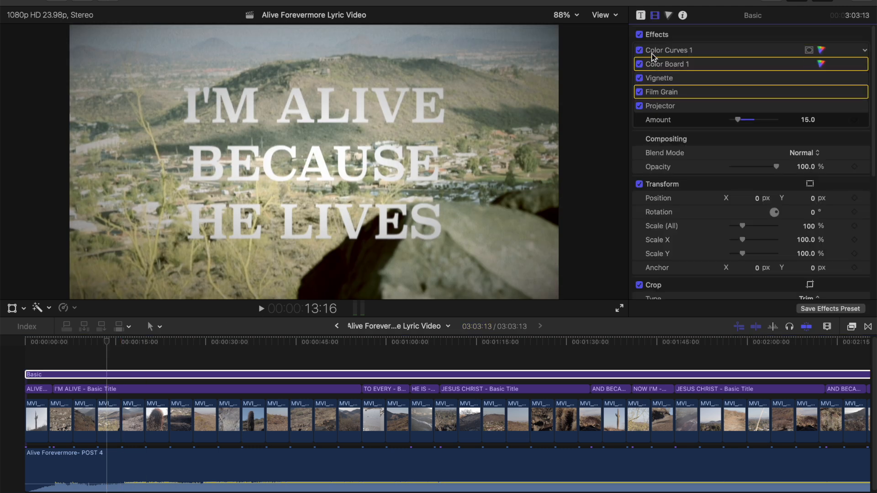
click(659, 51)
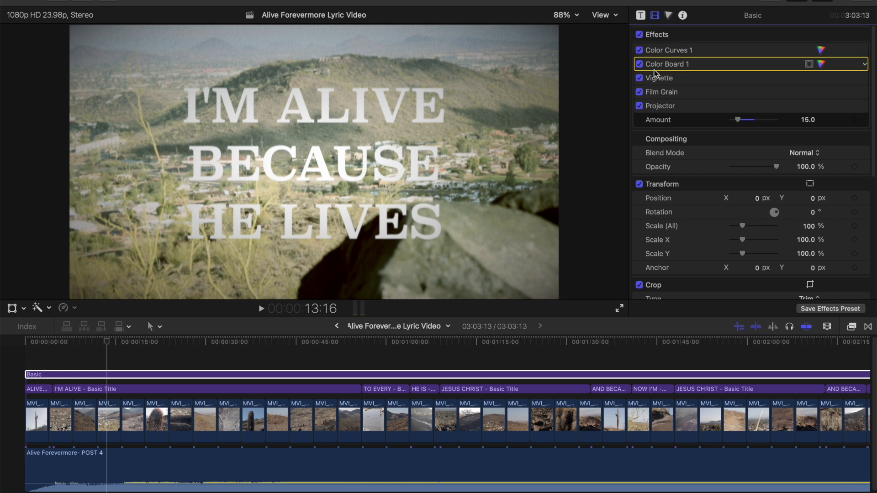
click(654, 79)
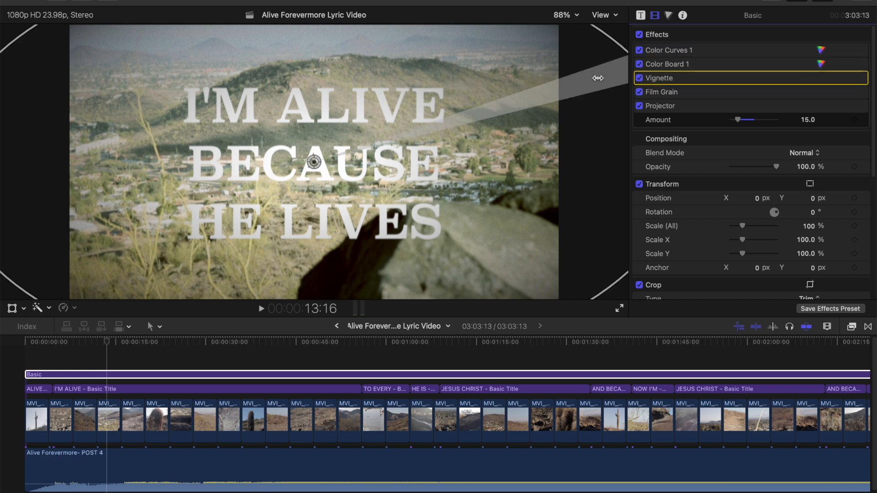
click(657, 92)
click(659, 105)
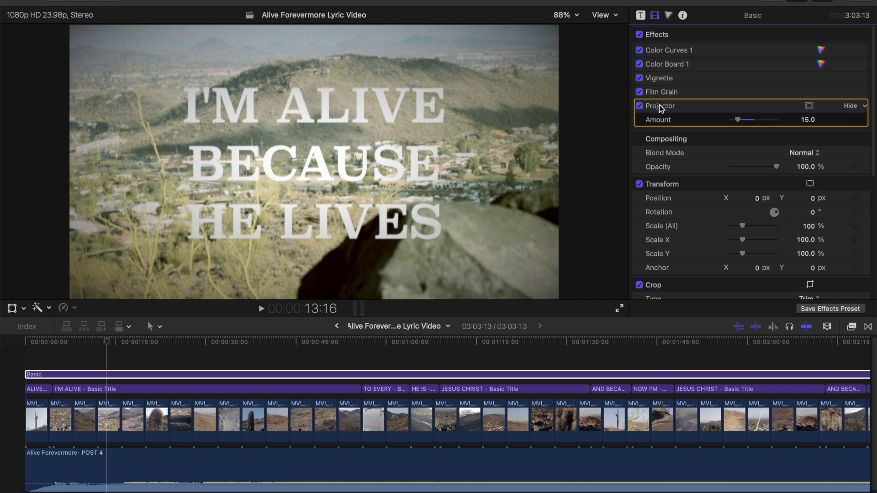
scroll(659, 105, down, 3)
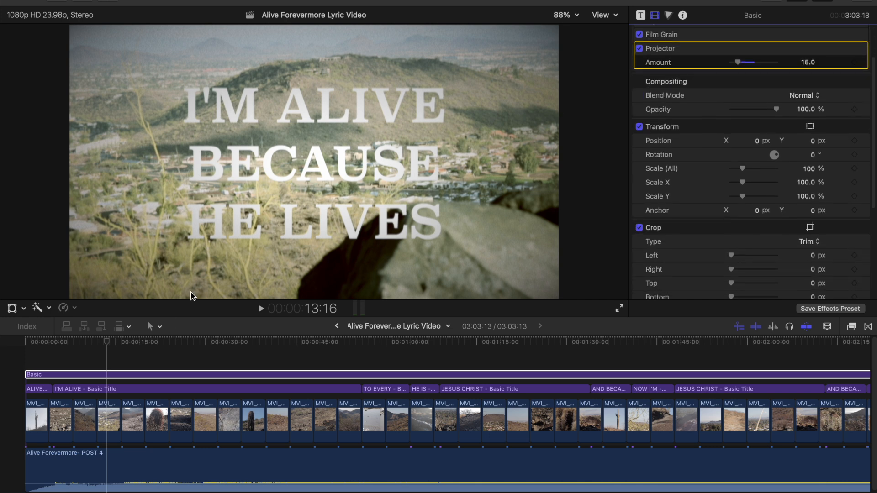
Step: Play the sequence from the early part of the I'M ALIVE title to preview the adjustment layer's look
click(87, 343)
key(space)
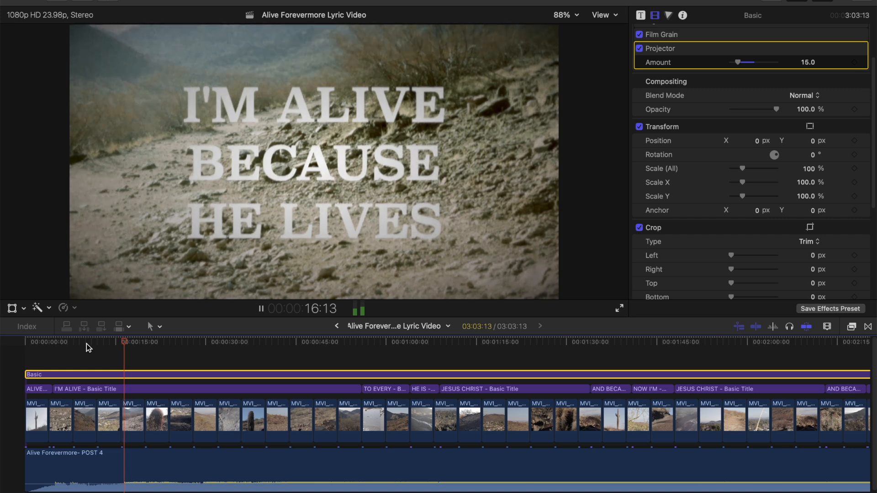
key(space)
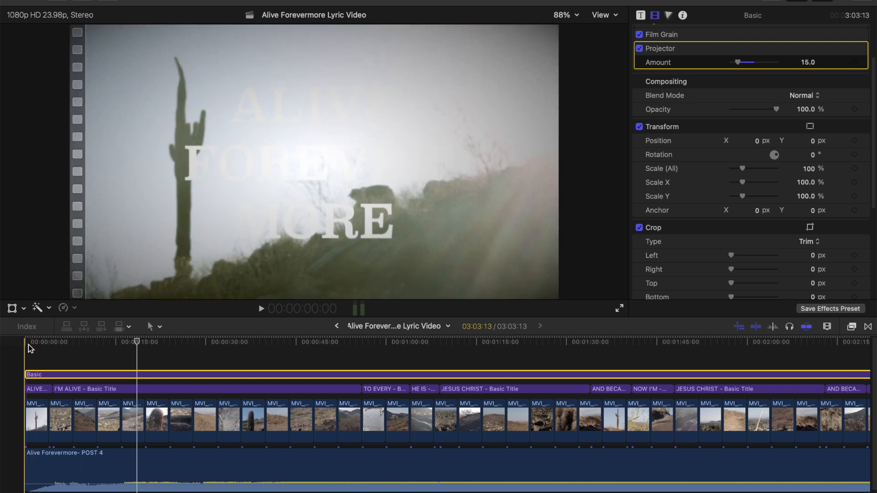
Step: Correct the exposure of the first clip, MVI_6644, with the Color Board, lowering shadows to about -52% and raising highlights
click(25, 341)
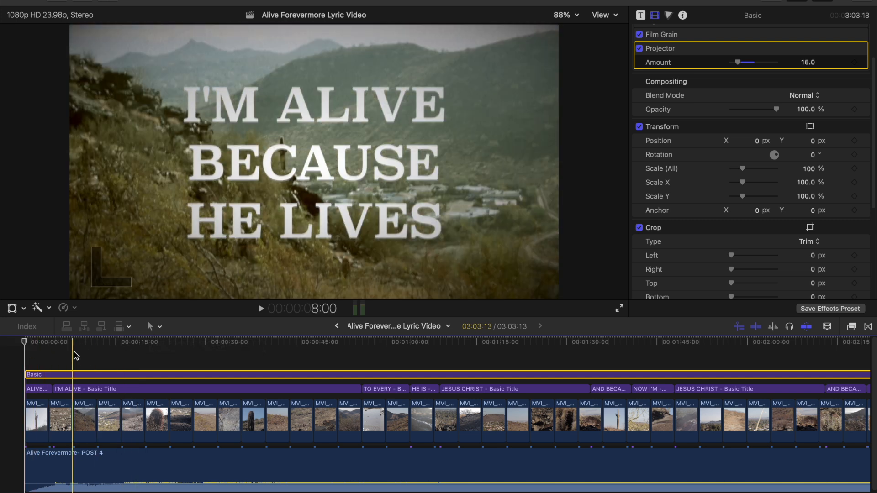
key(c)
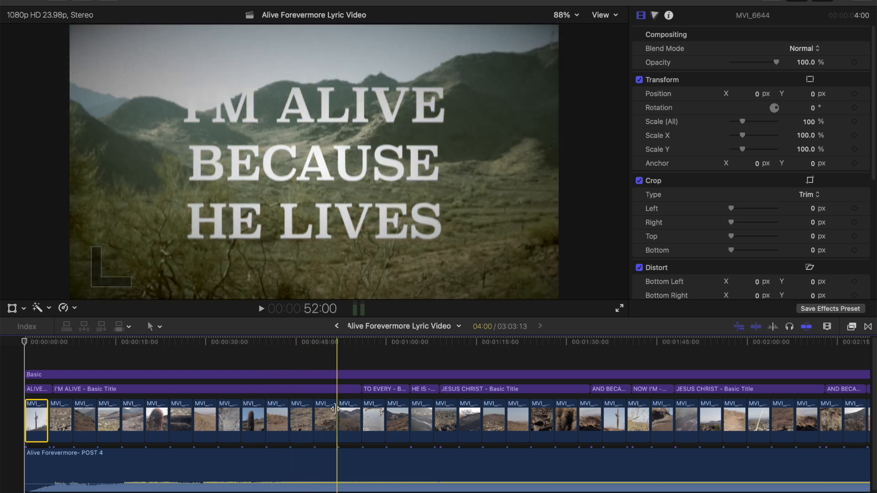
key(super+6)
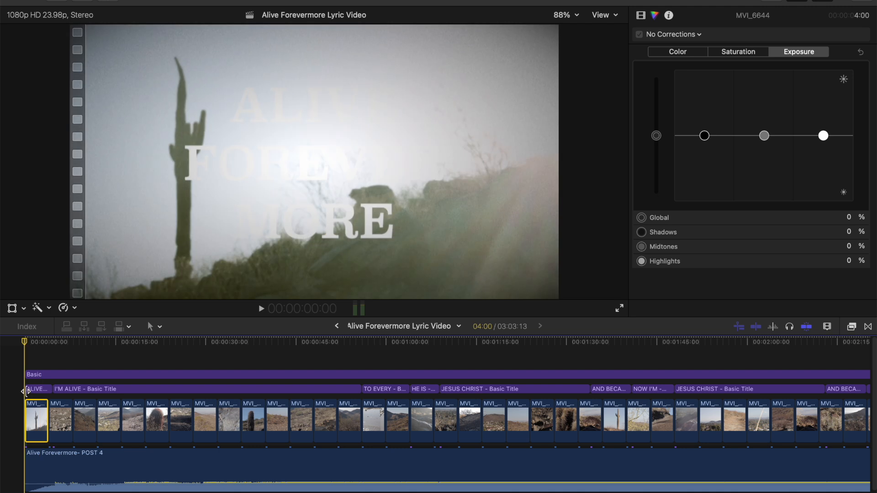
click(35, 347)
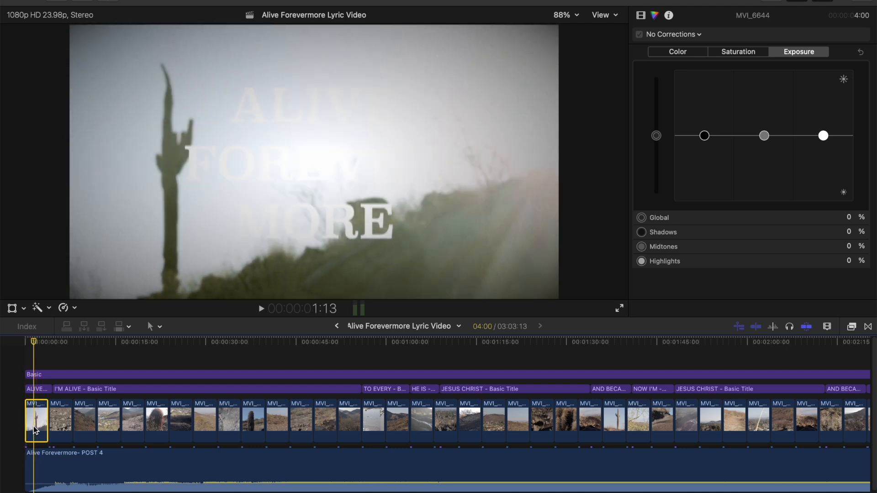
drag(704, 135, 704, 159)
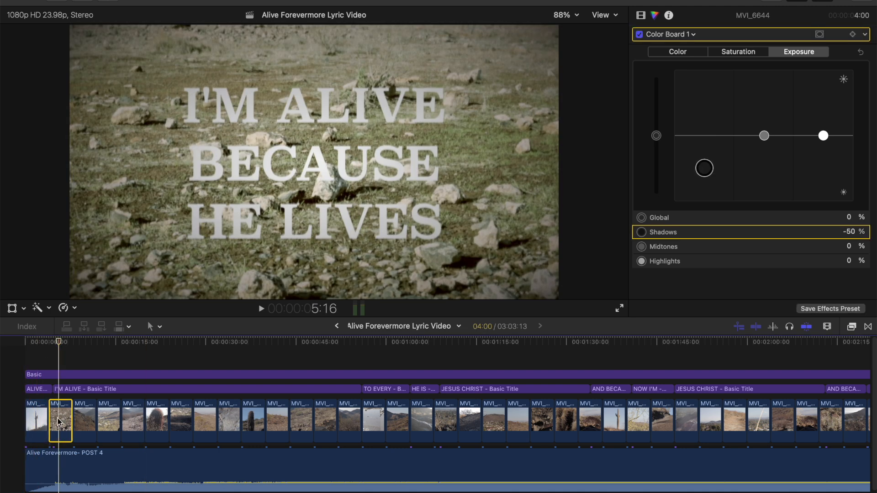
drag(823, 135, 822, 125)
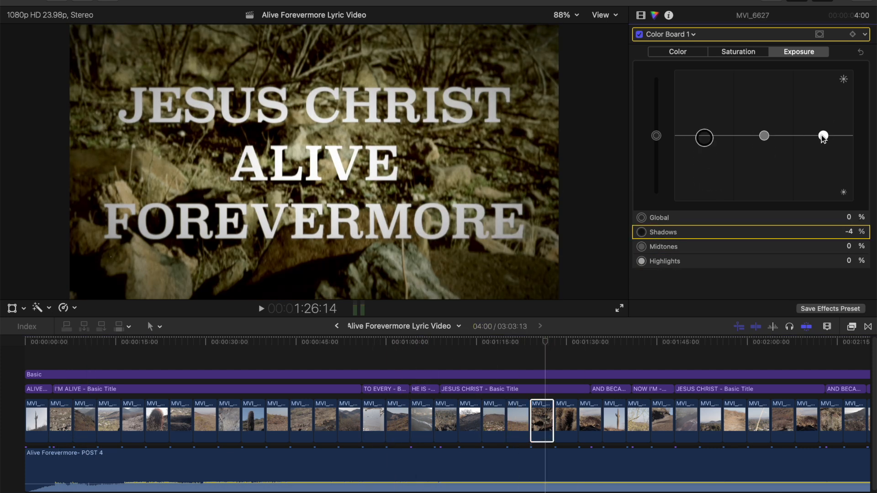
Step: Continue correcting exposure clip by clip, giving MVI_6631 shadows -35%, midtones -25% and highlights 12%, and raise highlights on further clips
click(764, 136)
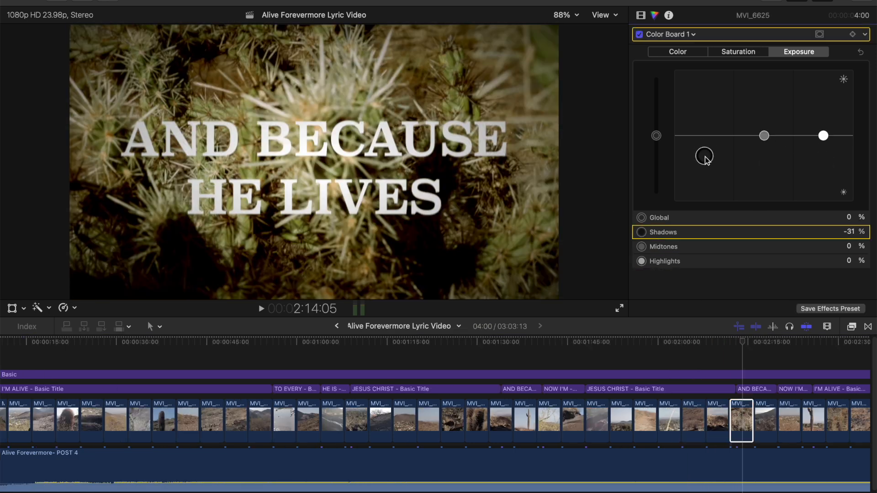
drag(822, 136, 822, 123)
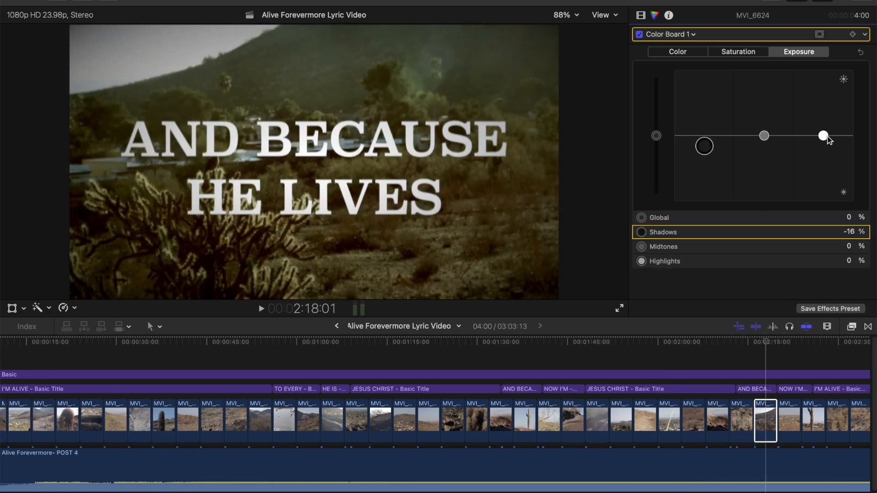
drag(823, 135, 822, 122)
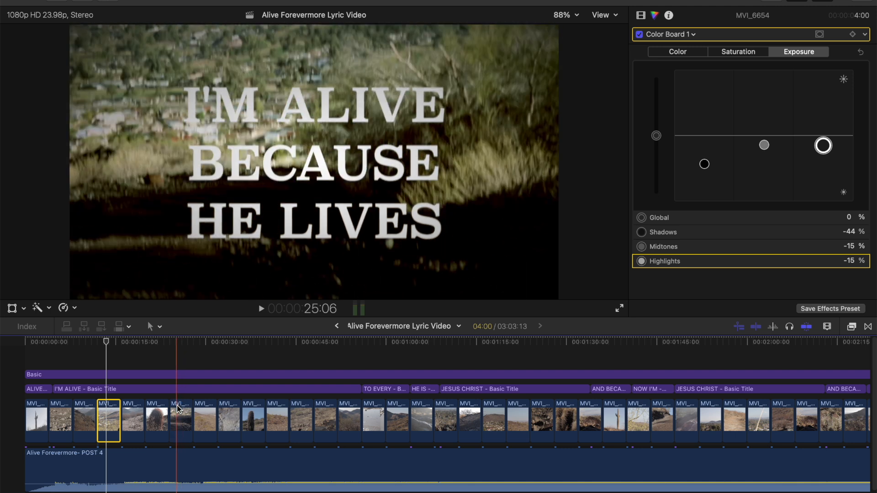
Step: Check the exposure corrections on MVI_6652 and MVI_6629, comparing MVI_6629 with Color Board 1 off and on
click(205, 418)
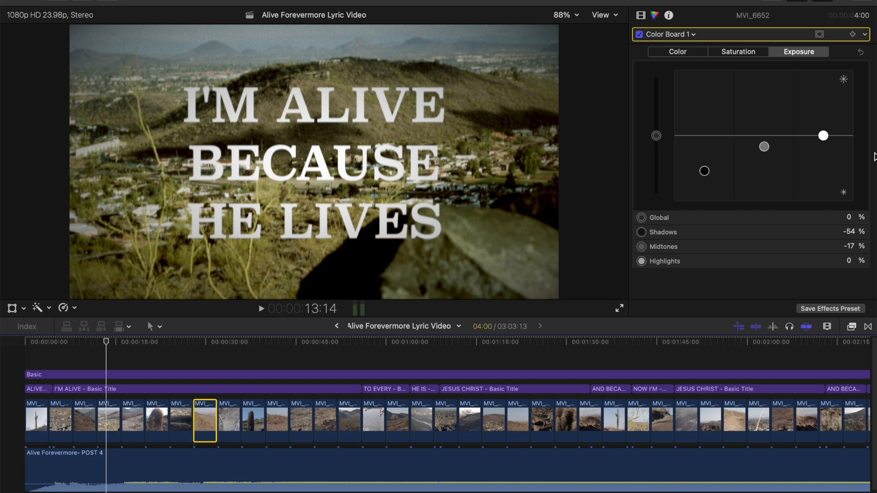
click(210, 342)
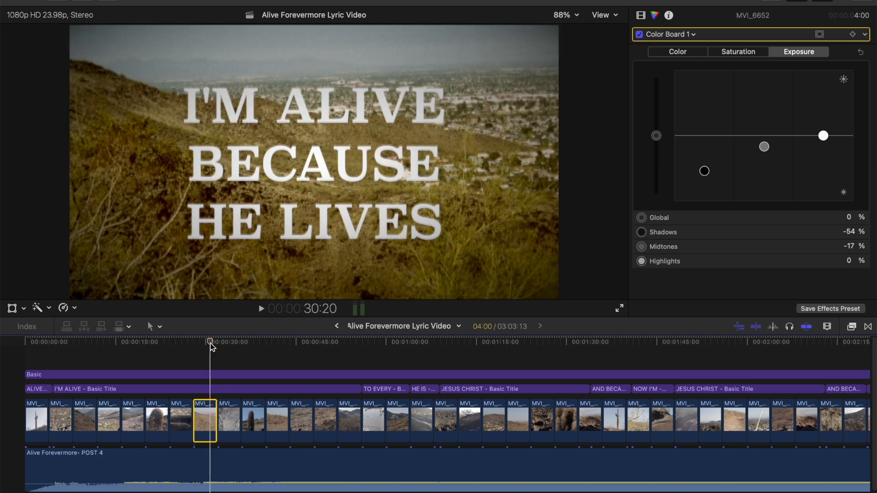
drag(824, 140, 825, 151)
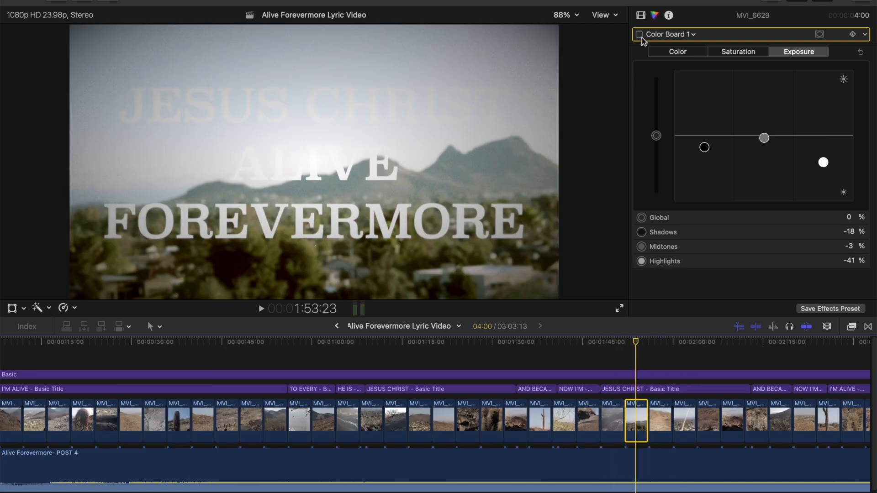
click(639, 34)
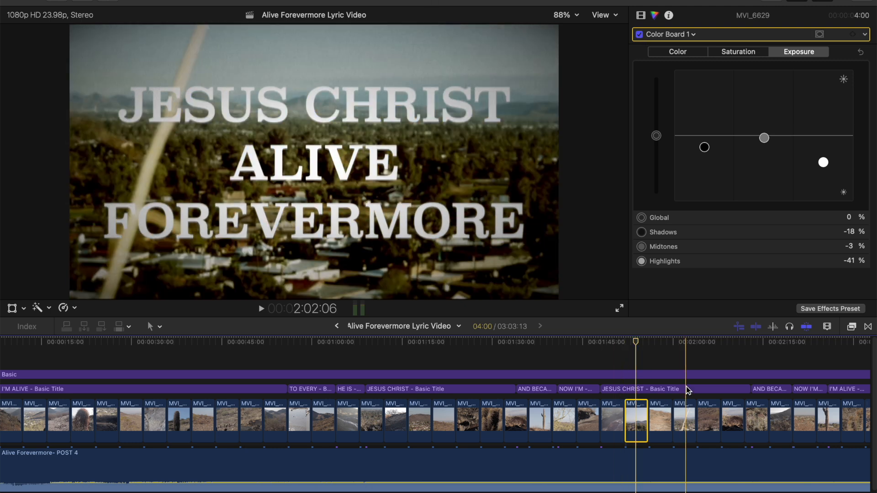
Step: Select the Basic adjustment layer, then play the graded sequence from within the first JESUS CHRIST title to review the look
click(659, 349)
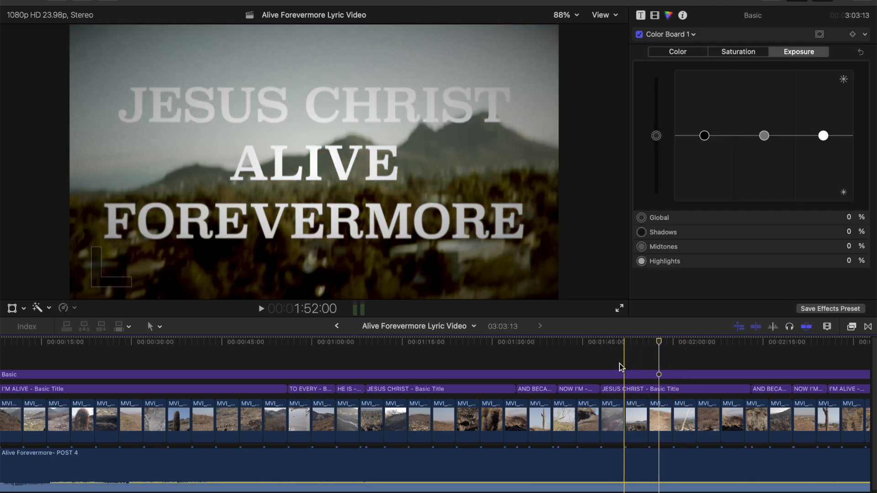
scroll(505, 352, left, 5)
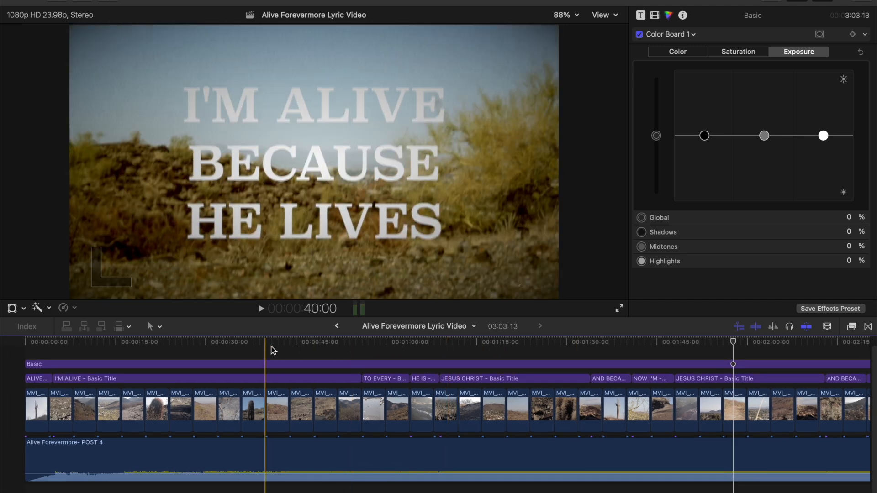
click(157, 366)
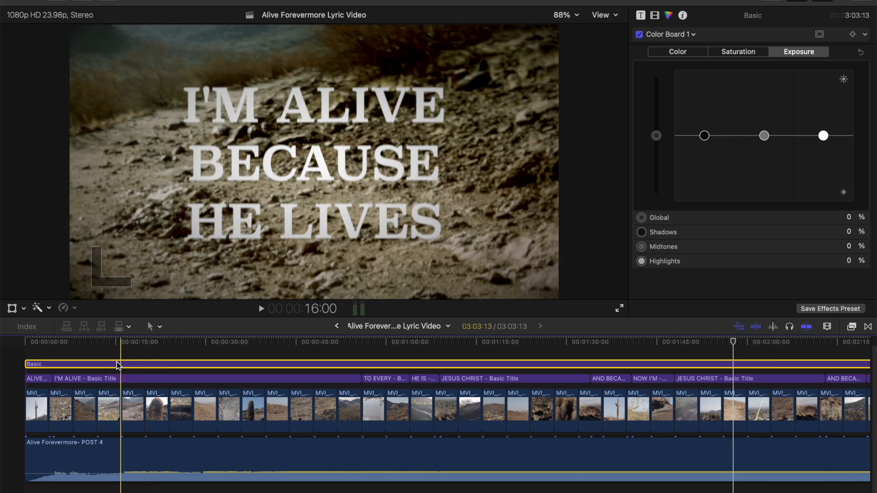
scroll(118, 364, right, 3)
click(387, 347)
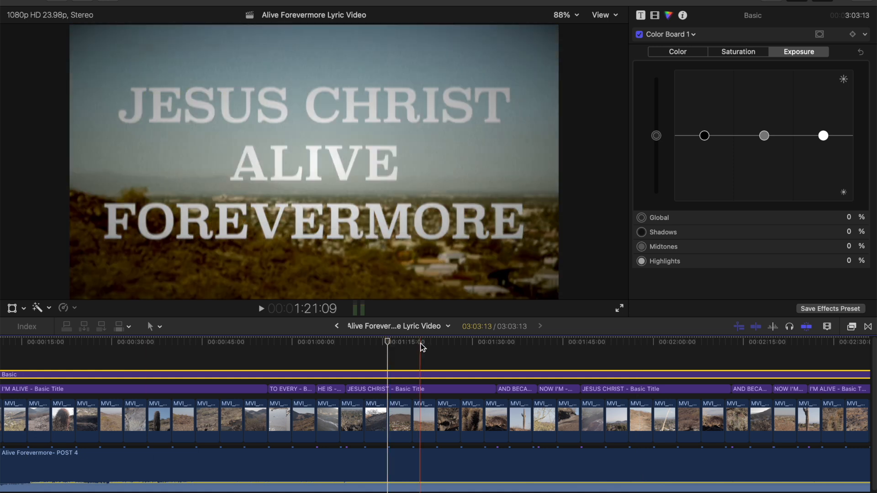
key(space)
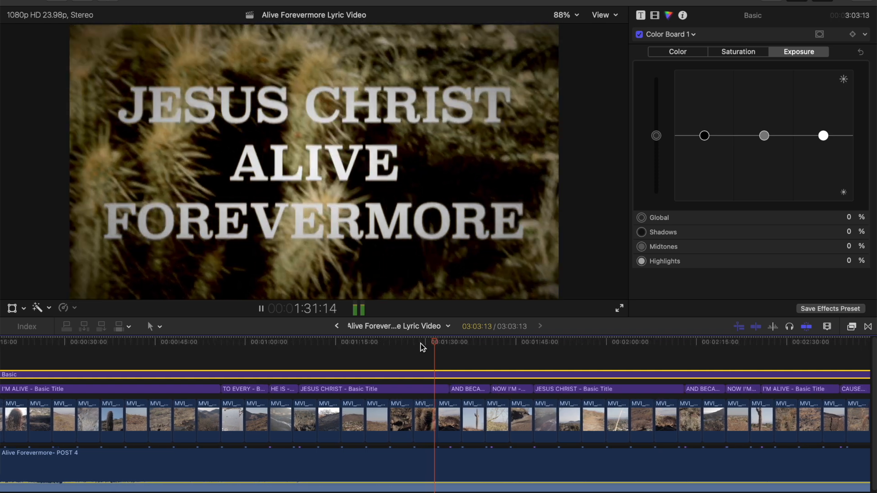
Step: Duplicate all the footage clips by copying them and pasting the copies at the end of the existing sequence
key(space)
scroll(396, 379, right, 10)
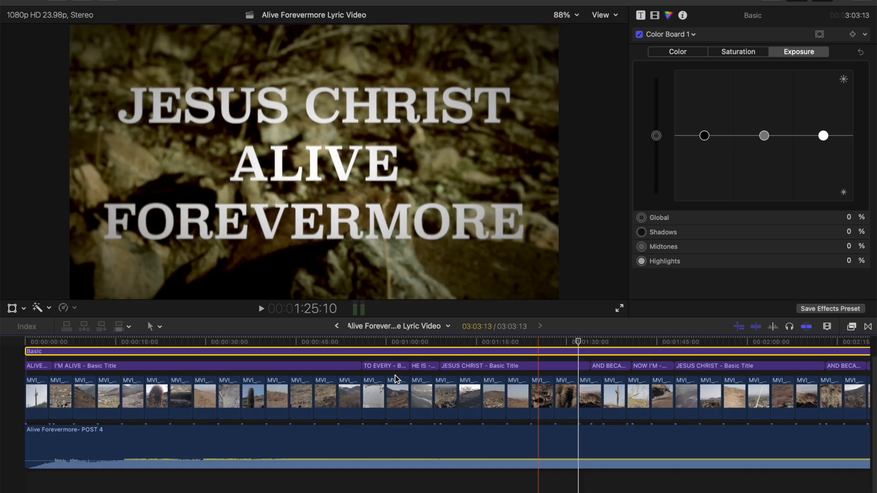
scroll(502, 402, down, 2)
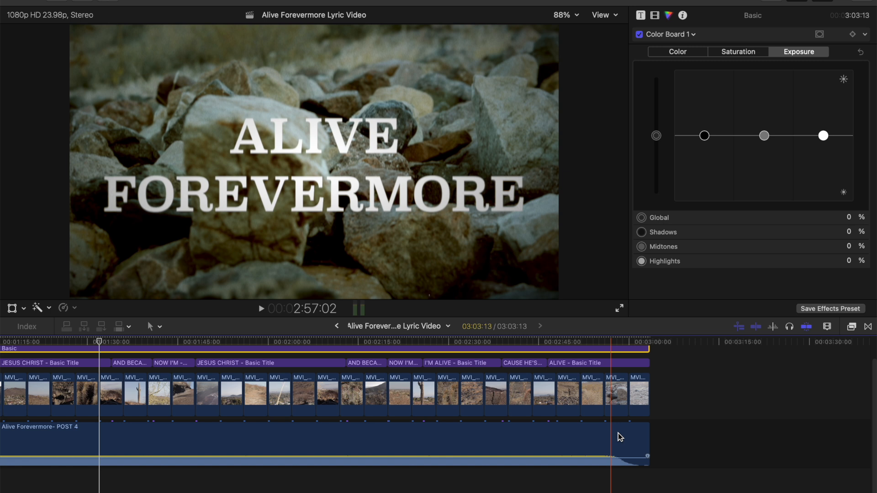
drag(670, 409, 17, 400)
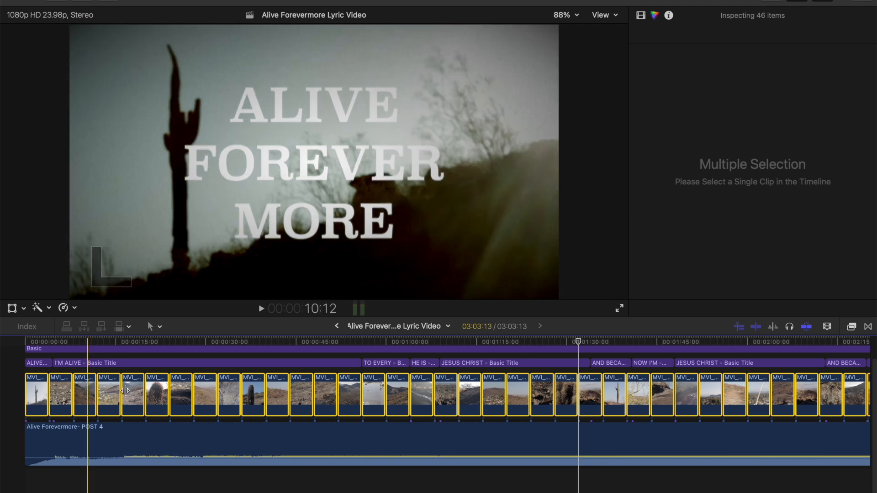
scroll(284, 361, right, 10)
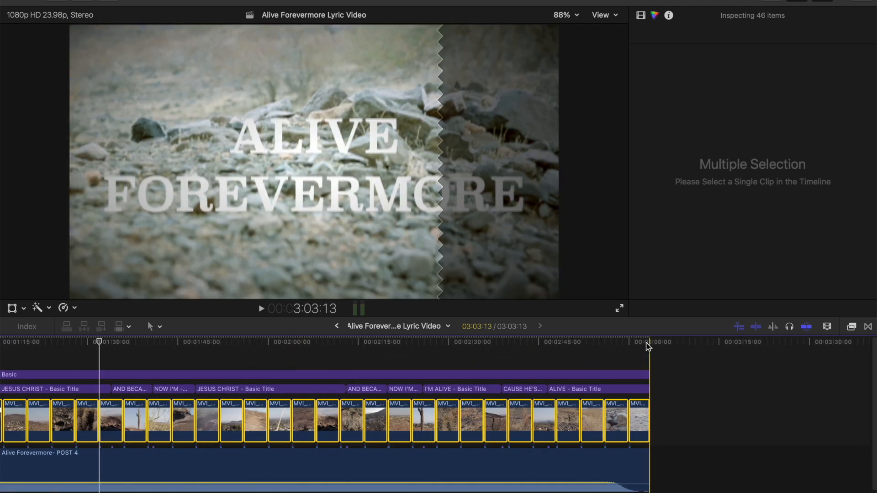
click(647, 343)
key(super+v)
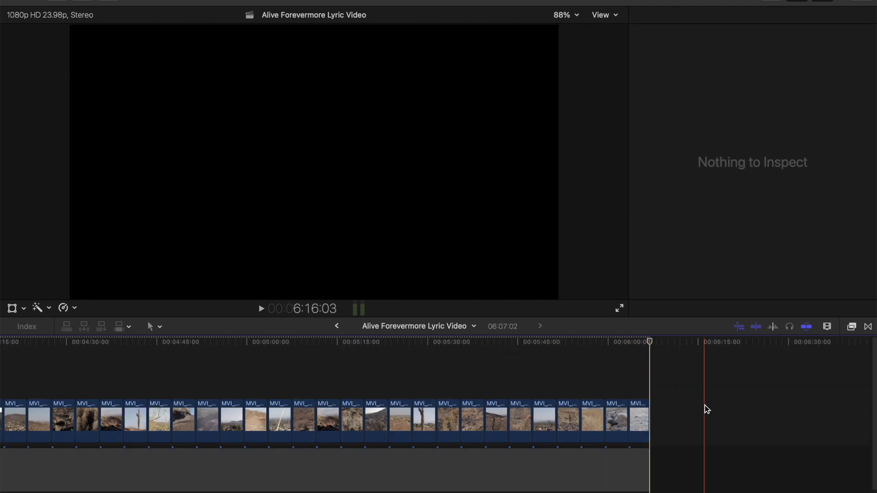
Step: Combine the newly pasted footage clips into a compound clip named Soft Light
drag(691, 416, 91, 392)
scroll(243, 366, left, 12)
drag(242, 364, 783, 395)
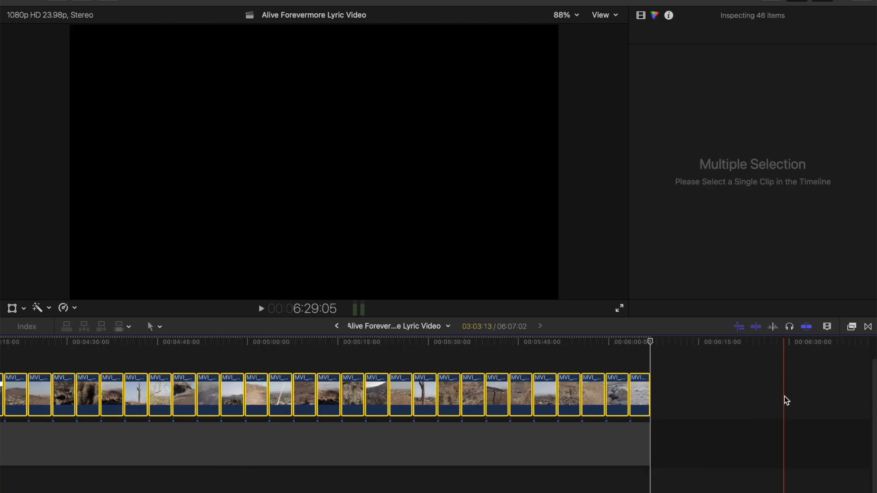
key(alt+g)
text(So)
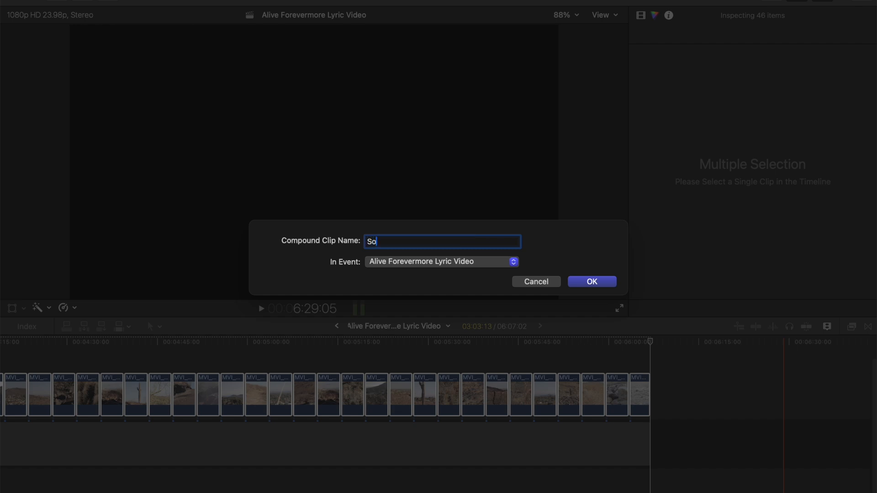
text(ft Light)
key(Return)
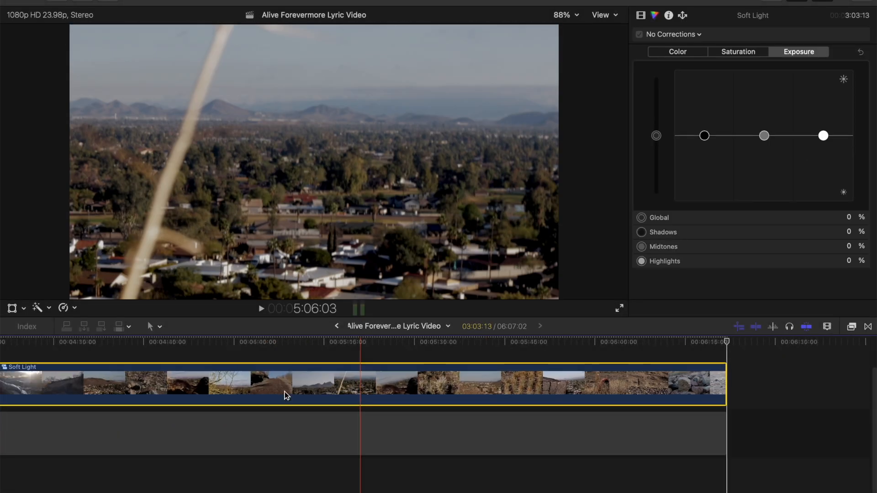
Step: Place the Soft Light compound clip above the original footage from the sequence start and set its blend mode to Soft Light
drag(284, 395, 10, 415)
click(209, 415)
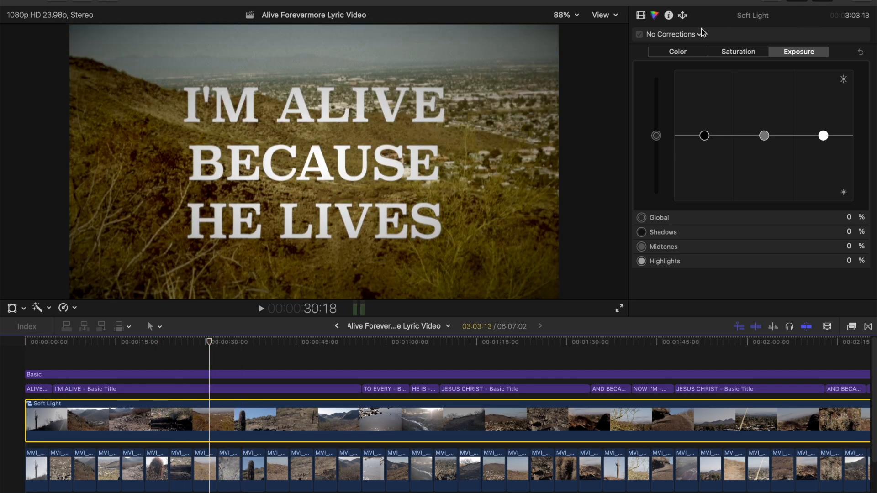
click(654, 16)
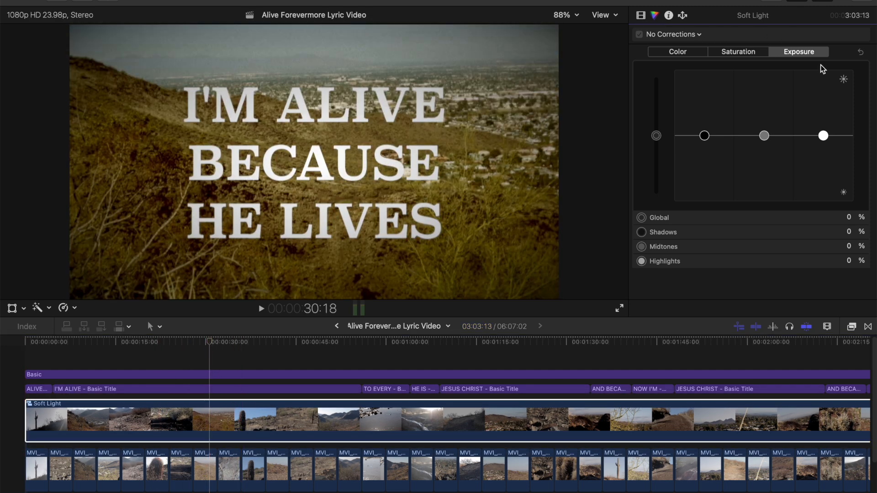
click(640, 17)
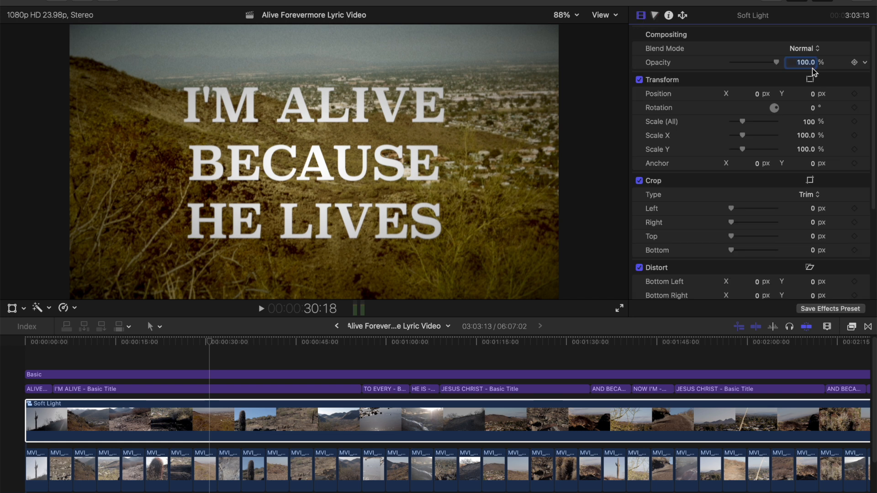
click(815, 49)
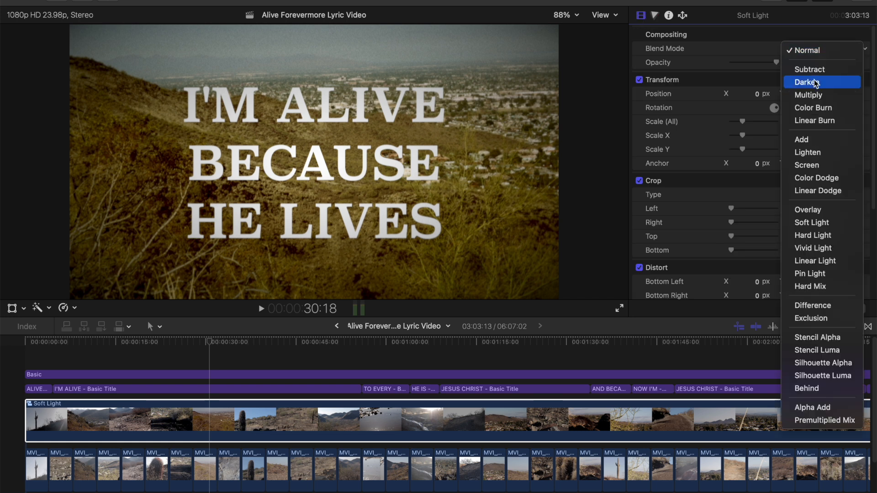
click(815, 223)
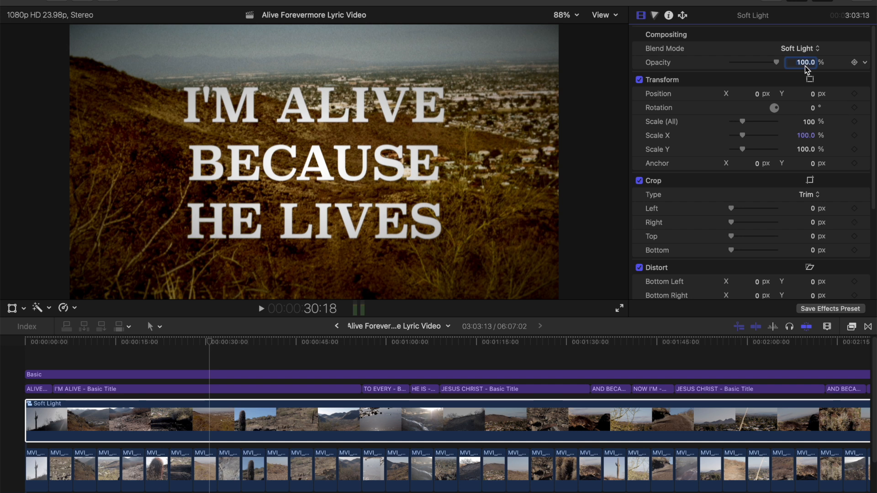
Step: Lower the Soft Light clip's opacity, trying 66% before setting it to 50%
text(66)
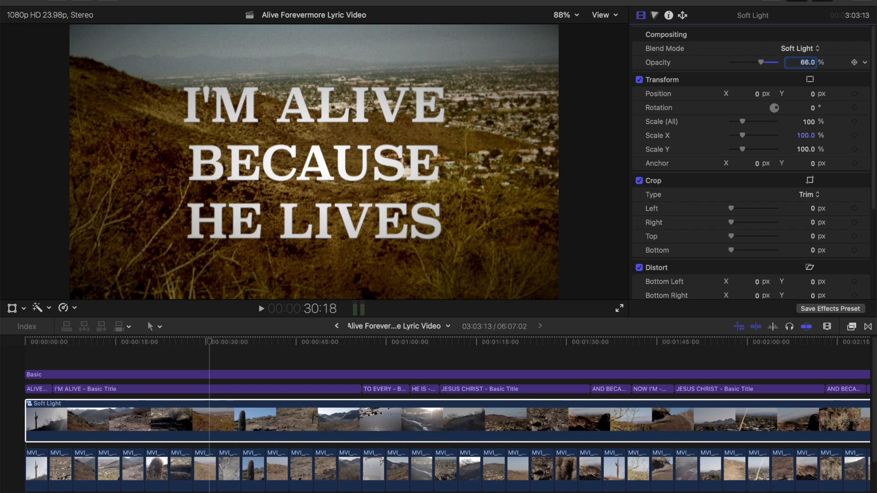
click(329, 413)
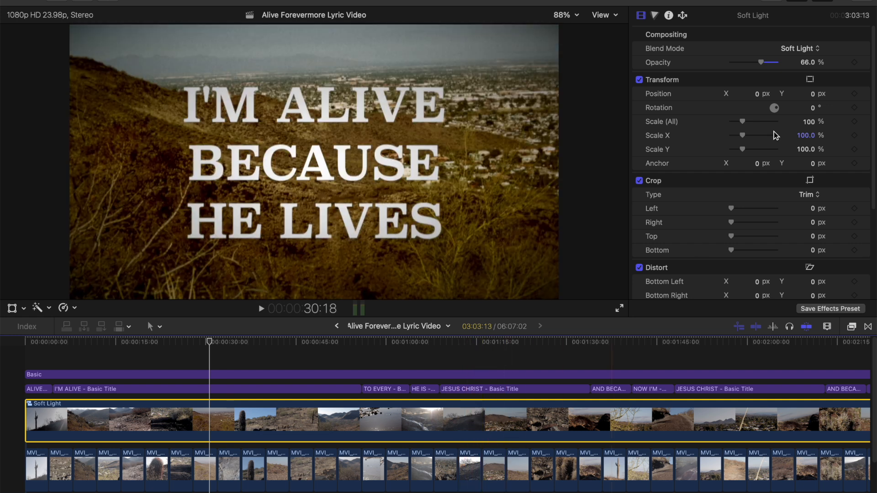
click(808, 64)
double_click(807, 64)
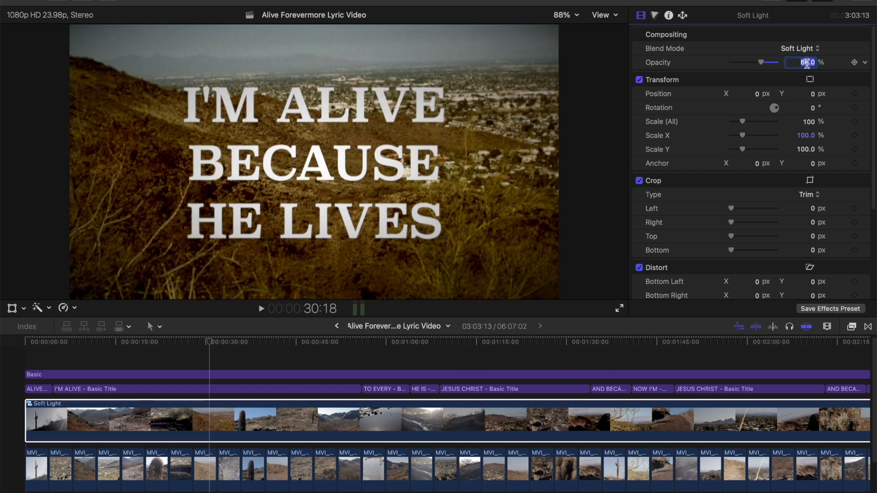
key(Return)
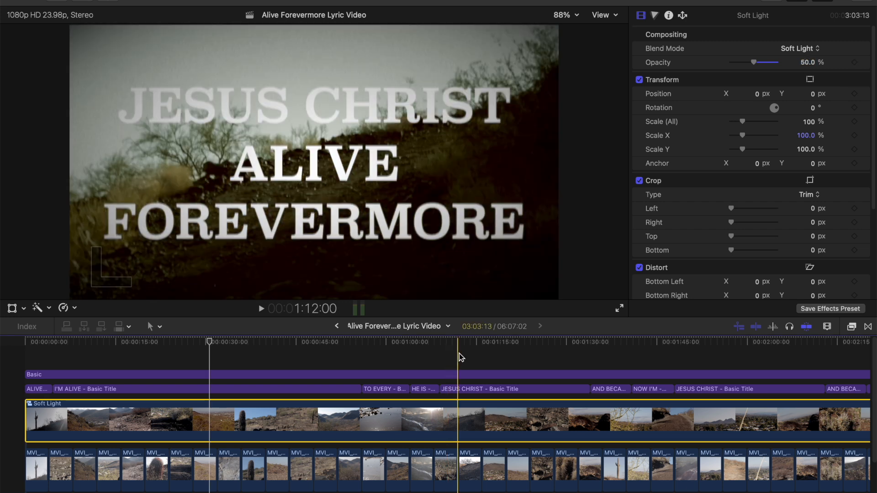
Step: Raise the shadow point and slightly lower the highlight point of the Basic layer's luma curve, and play the sequence to review it
click(474, 376)
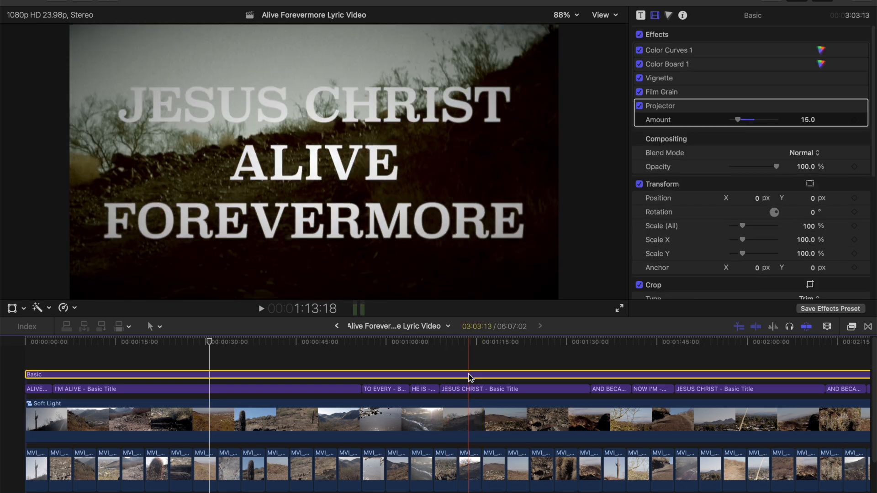
click(662, 50)
click(669, 16)
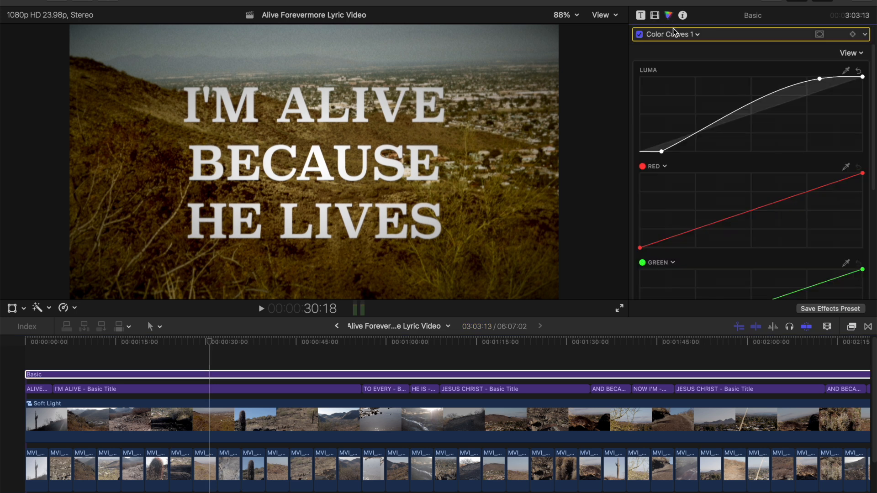
drag(664, 151, 659, 145)
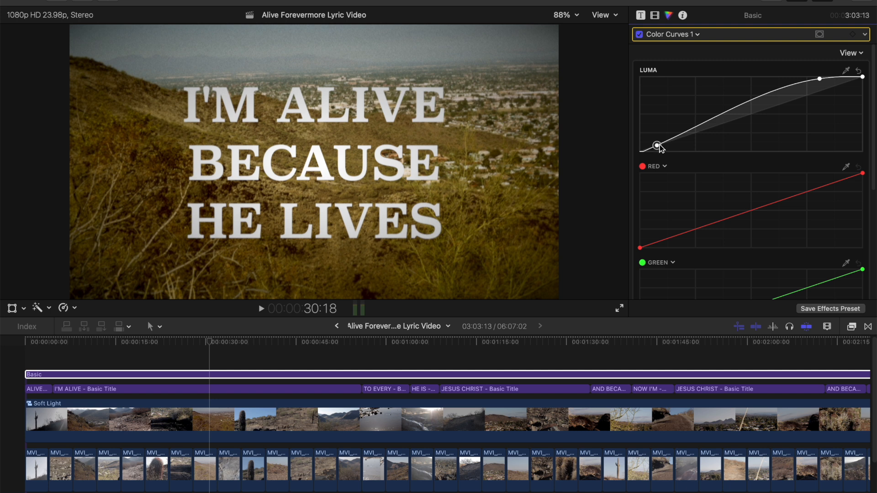
click(818, 81)
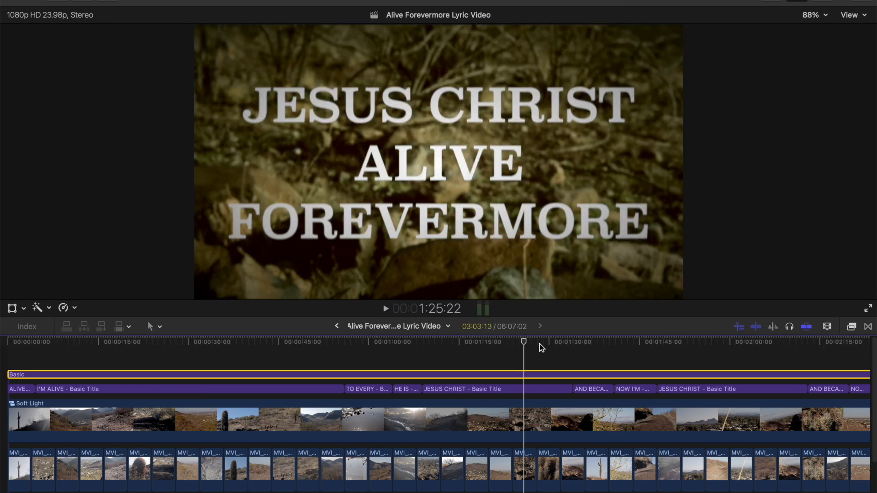
key(space)
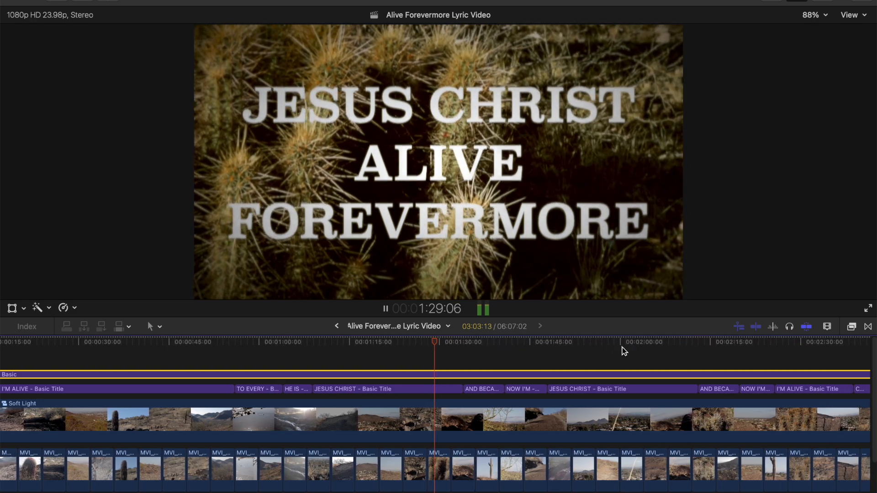
click(623, 347)
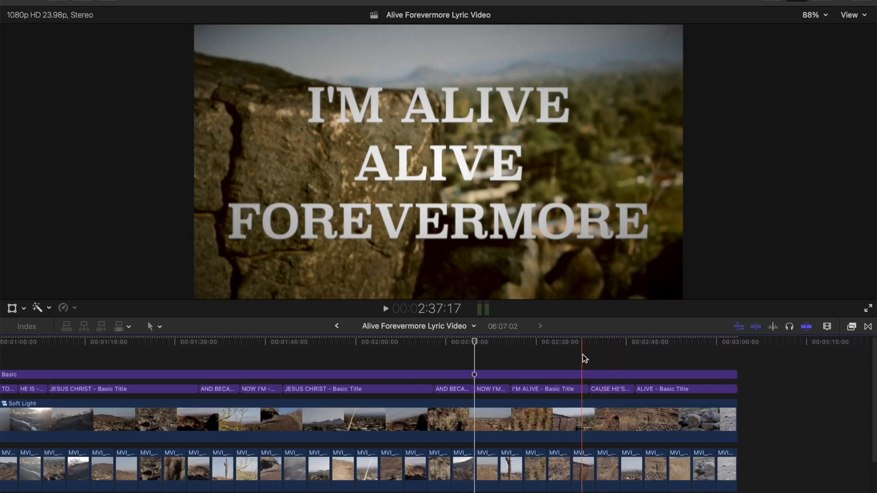
Step: In the Basic layer's Color Board 1, raise global saturation to about 53% and tint the midtones at about 164°, 46%
click(524, 374)
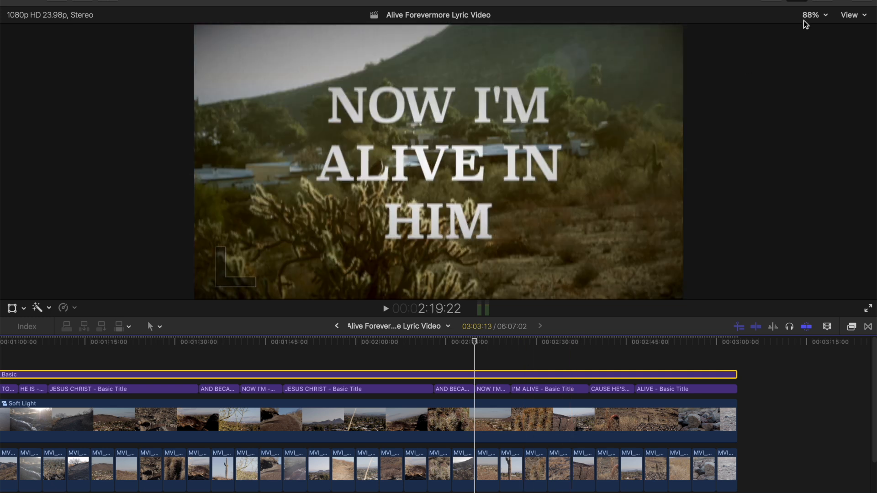
click(826, 1)
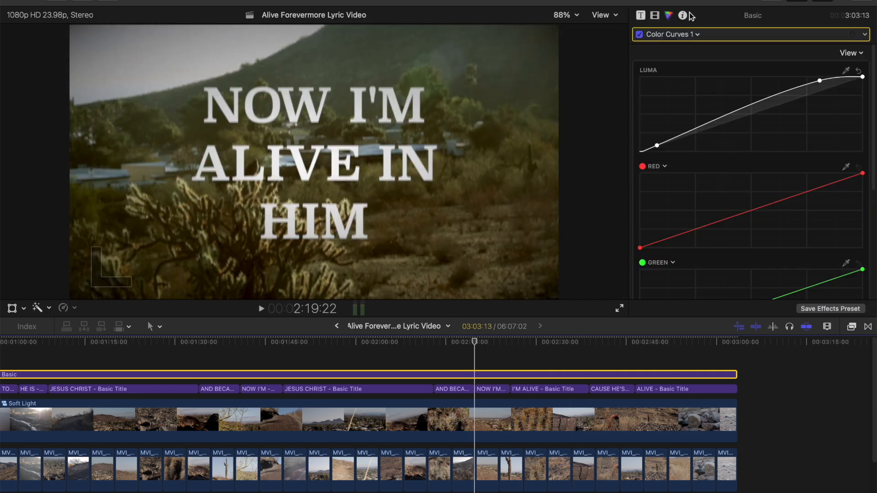
click(674, 35)
click(675, 75)
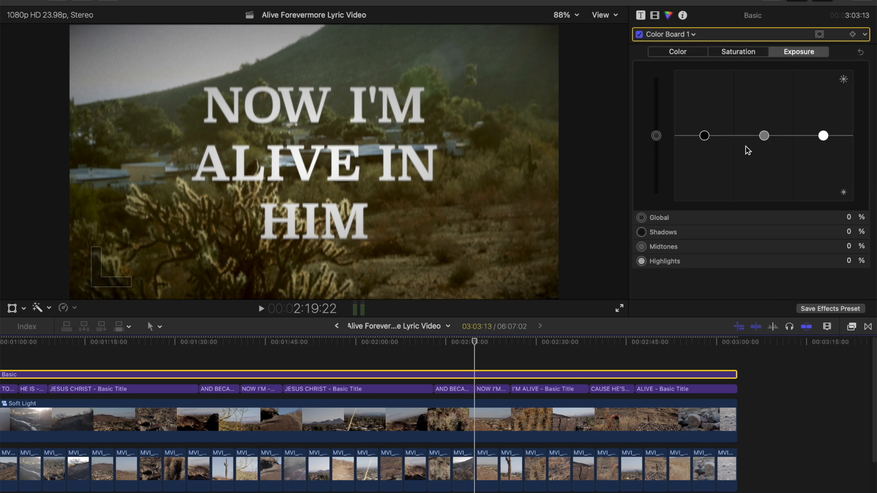
click(738, 53)
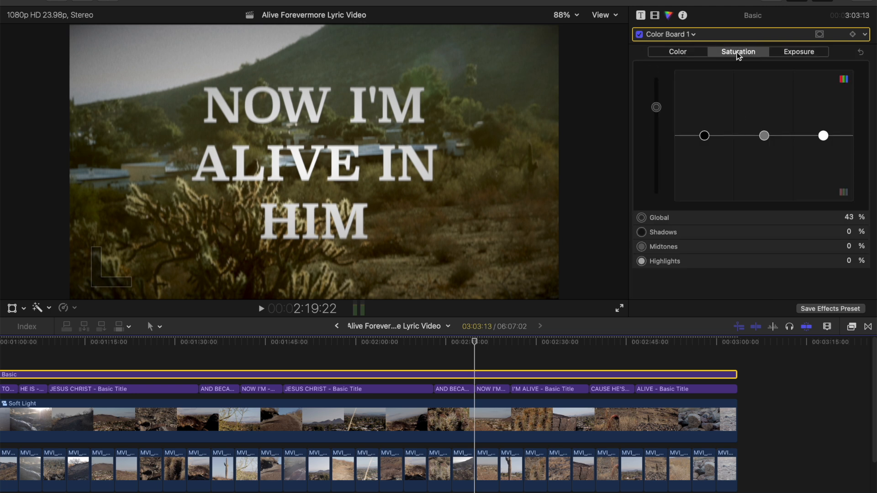
click(656, 109)
drag(657, 109, 657, 98)
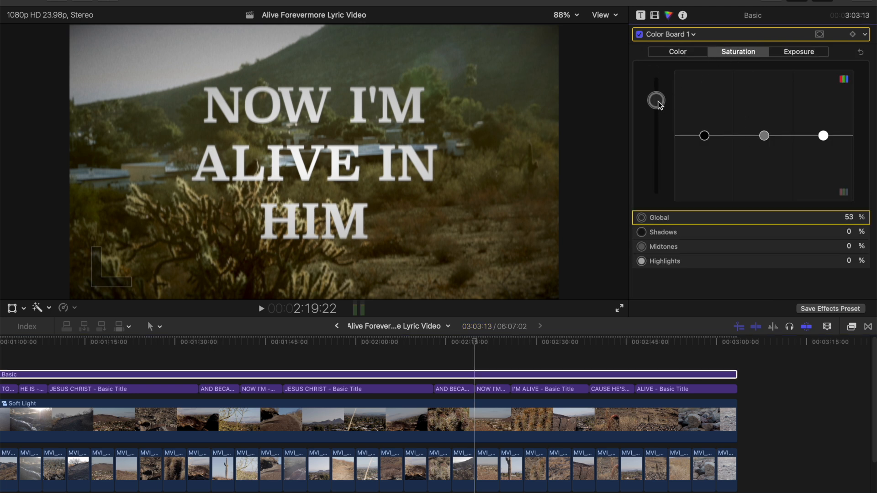
click(677, 52)
drag(745, 114, 742, 106)
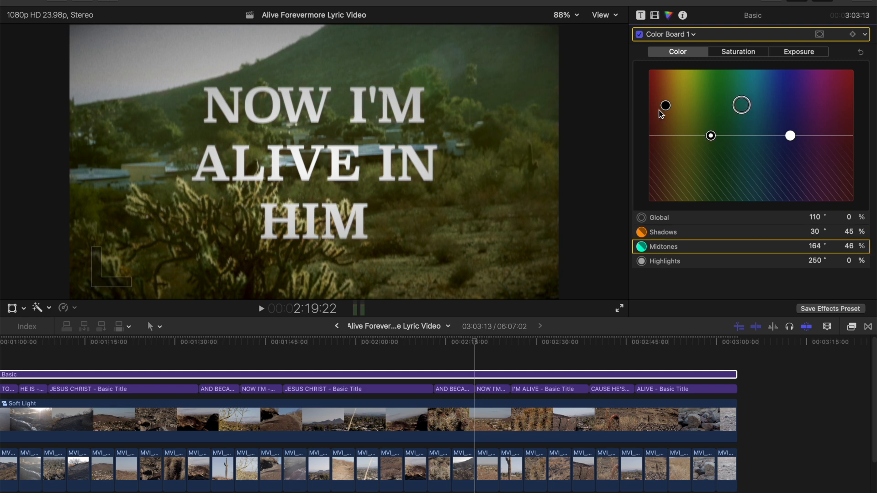
Step: Select clip MVI_6612 under the closing ALIVE title and display its Color Board 1 correction
click(825, 0)
drag(634, 353, 677, 360)
click(678, 466)
click(826, 1)
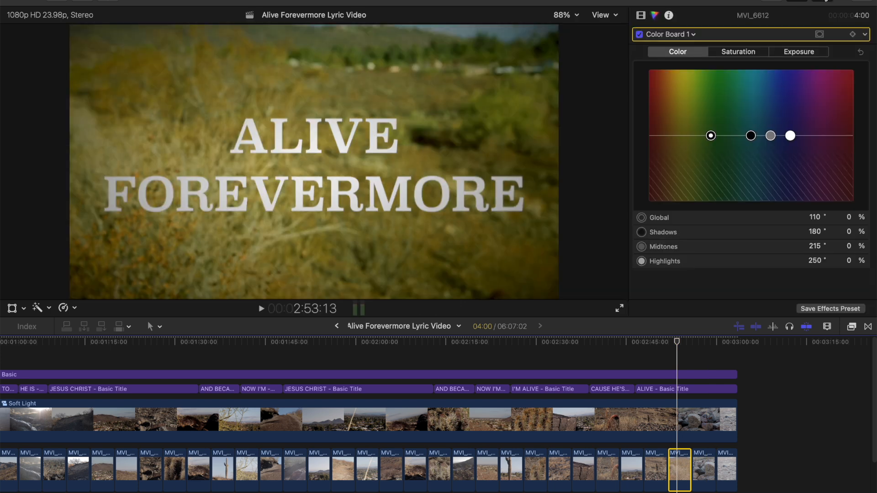